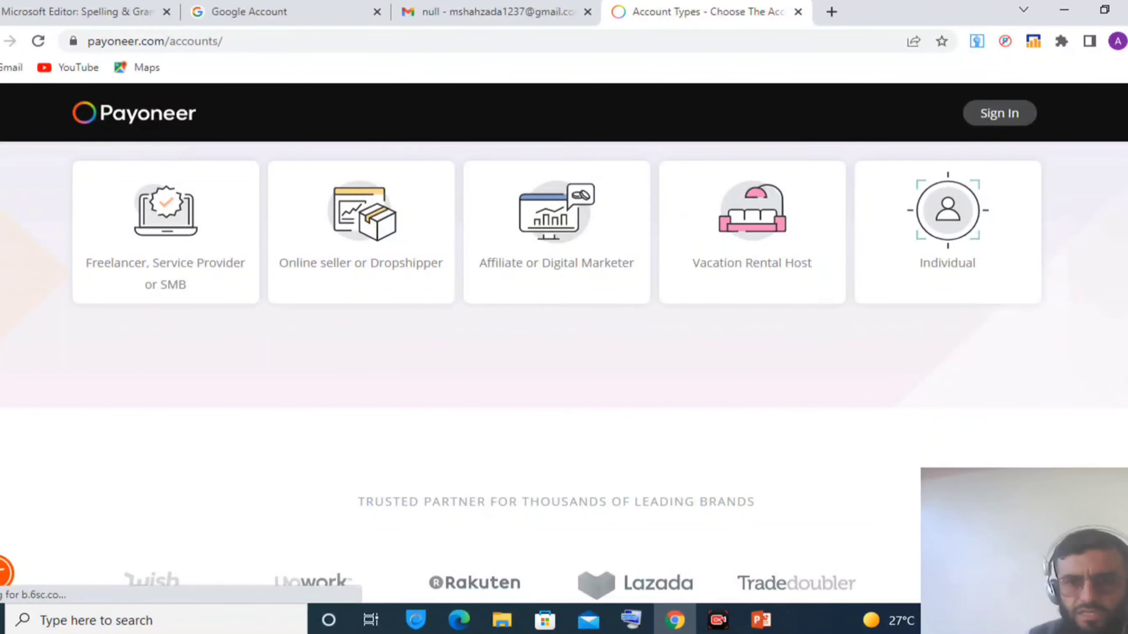
Choose the Individual account type and close the Microsoft Editor proofreading popup.
{"action": "scroll", "coordinate": [557, 373], "scroll_direction": "up", "scroll_amount": 1}
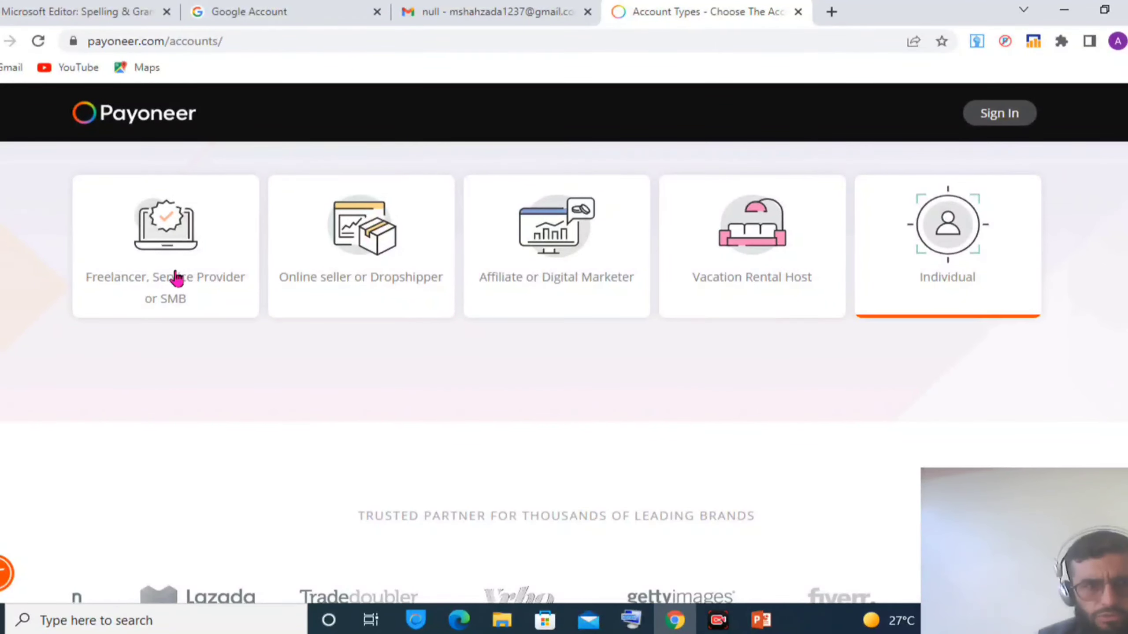
{"action": "left_click", "coordinate": [617, 276]}
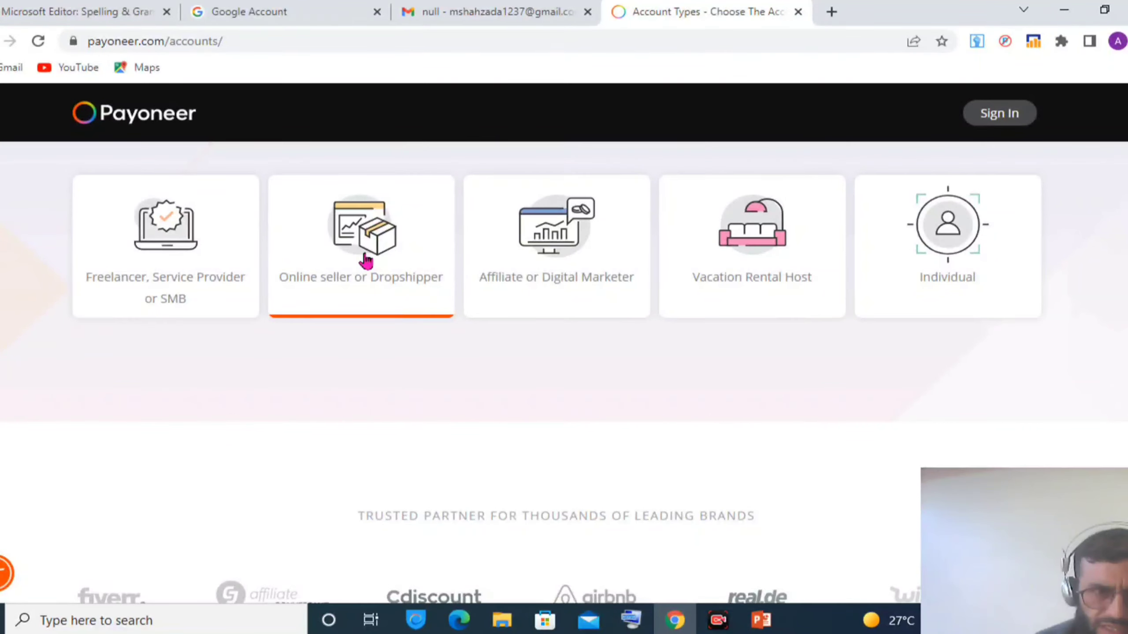
{"action": "left_click", "coordinate": [101, 276]}
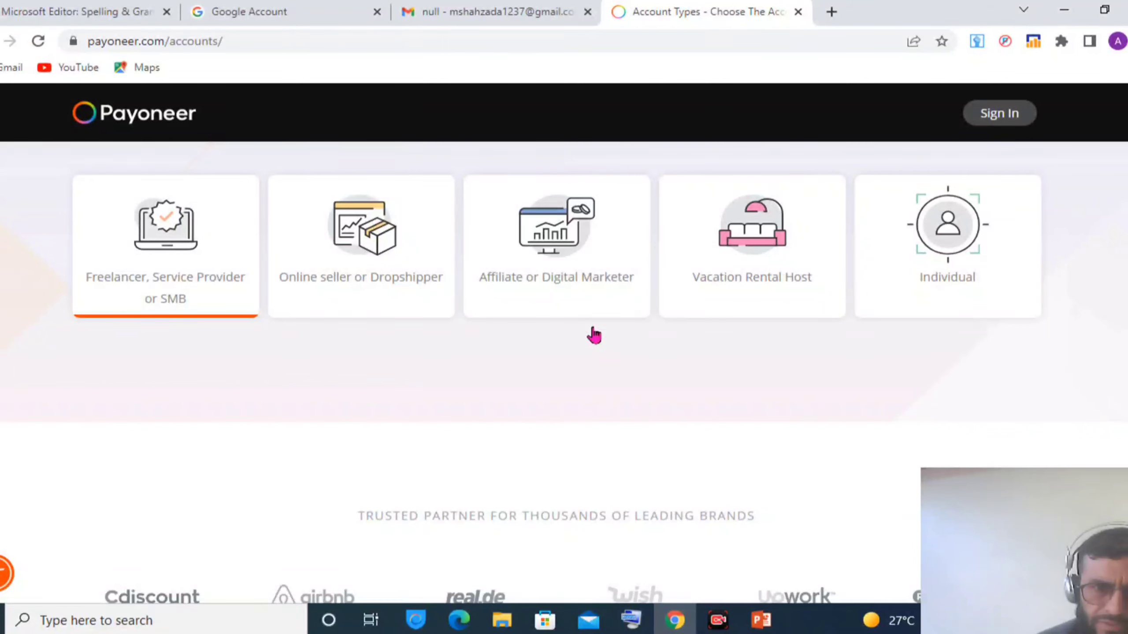
{"action": "left_click", "coordinate": [581, 285]}
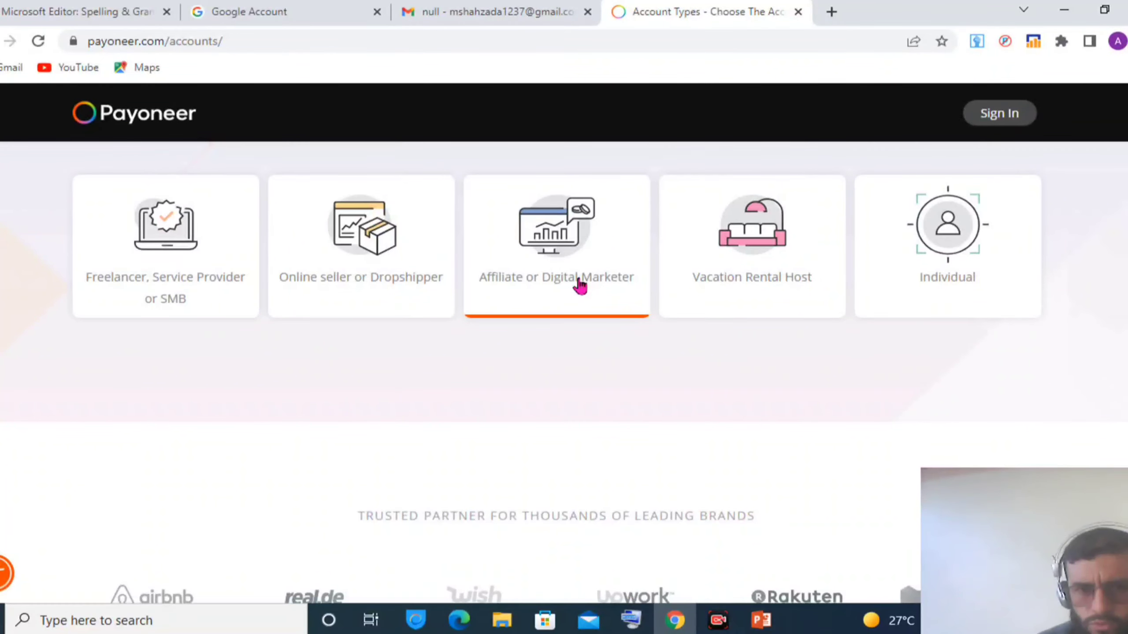
{"action": "left_click", "coordinate": [929, 277]}
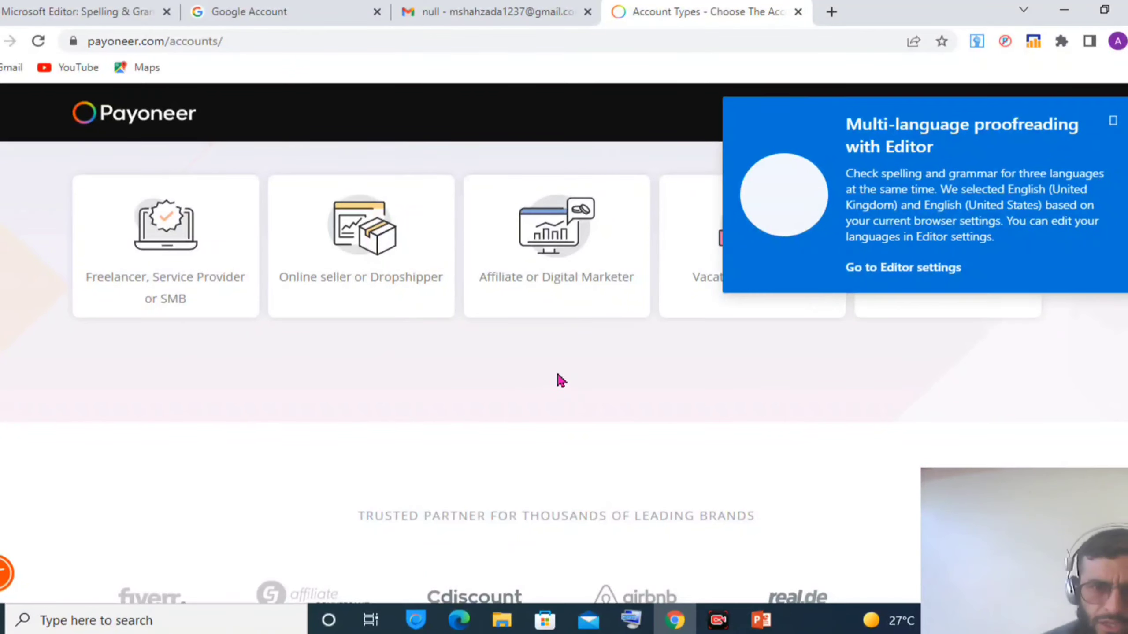
{"action": "left_click", "coordinate": [938, 280]}
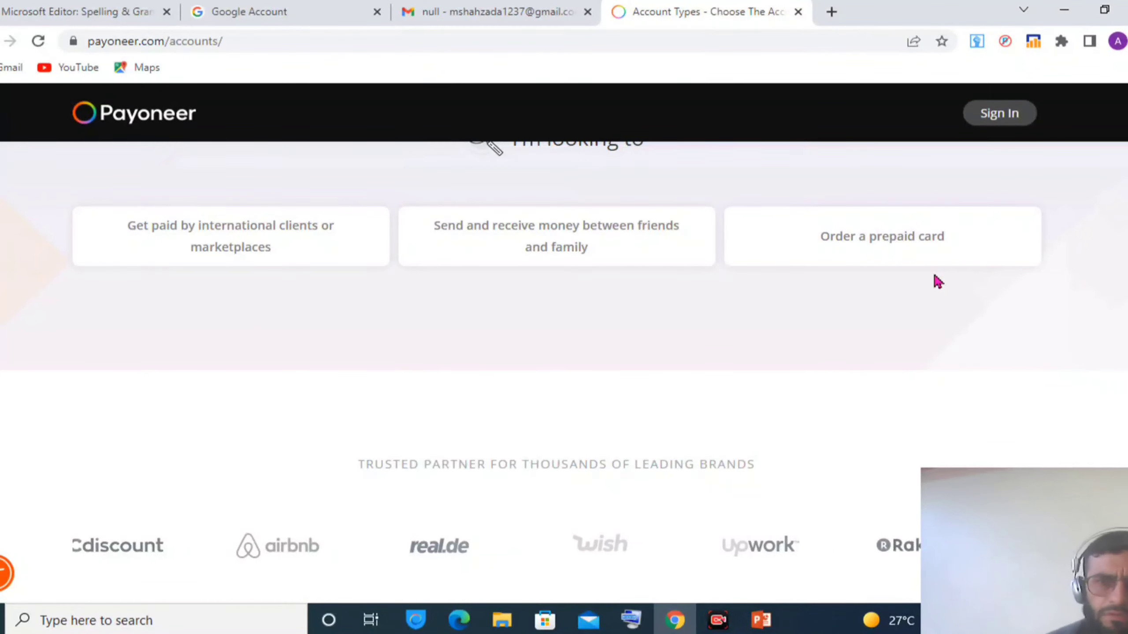
Select 'Get paid by international clients or marketplaces' to reveal its REGISTER section.
{"action": "scroll", "coordinate": [702, 227], "scroll_direction": "up", "scroll_amount": 1}
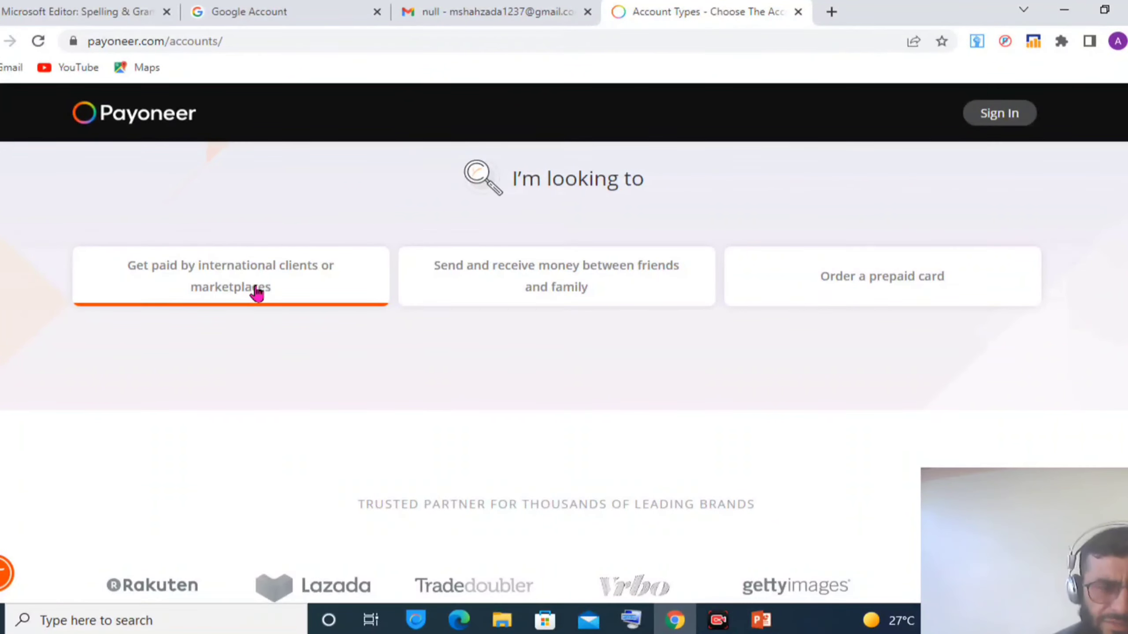
{"action": "left_click", "coordinate": [213, 274]}
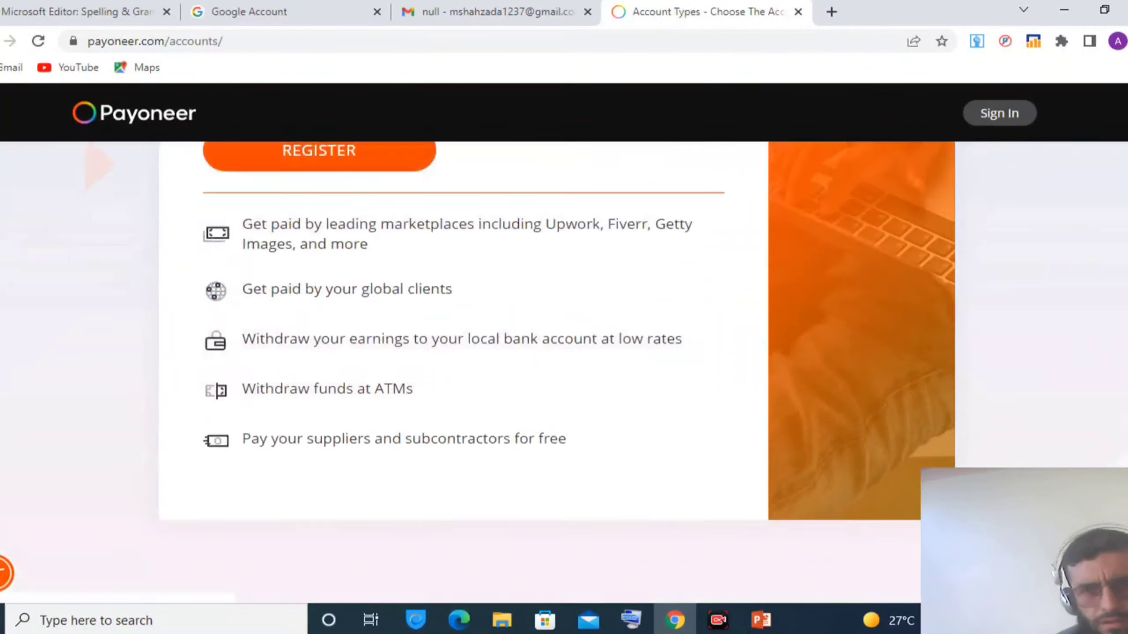
{"action": "scroll", "coordinate": [231, 267], "scroll_direction": "down", "scroll_amount": 2}
{"action": "scroll", "coordinate": [249, 249], "scroll_direction": "up", "scroll_amount": 3}
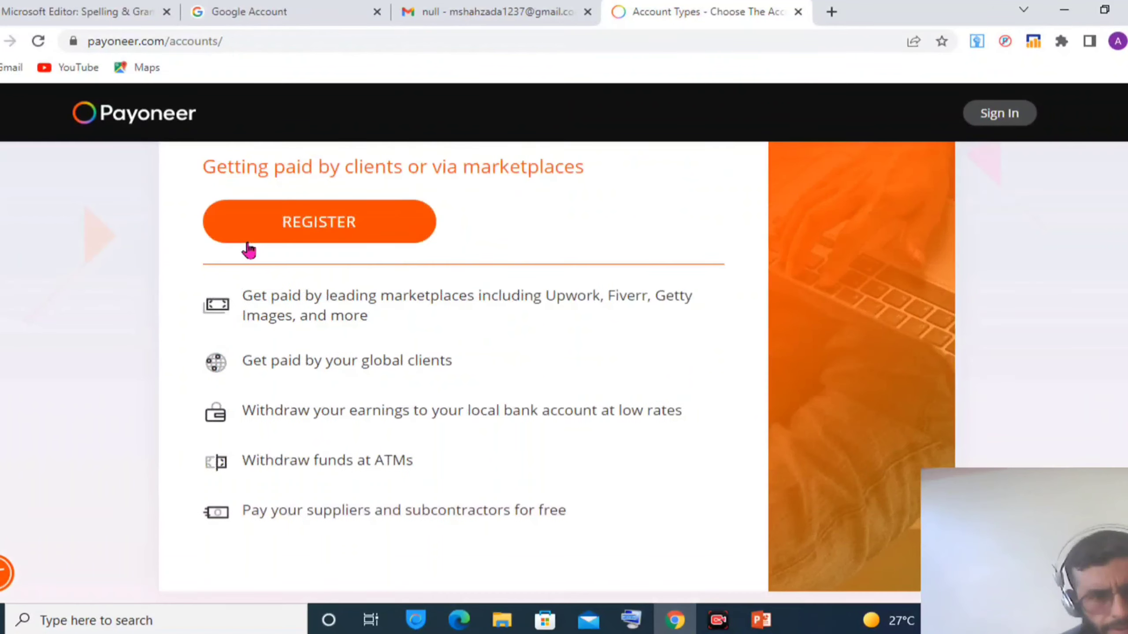
Register as an Individual and complete the Getting Started fields.
{"action": "left_click", "coordinate": [305, 236]}
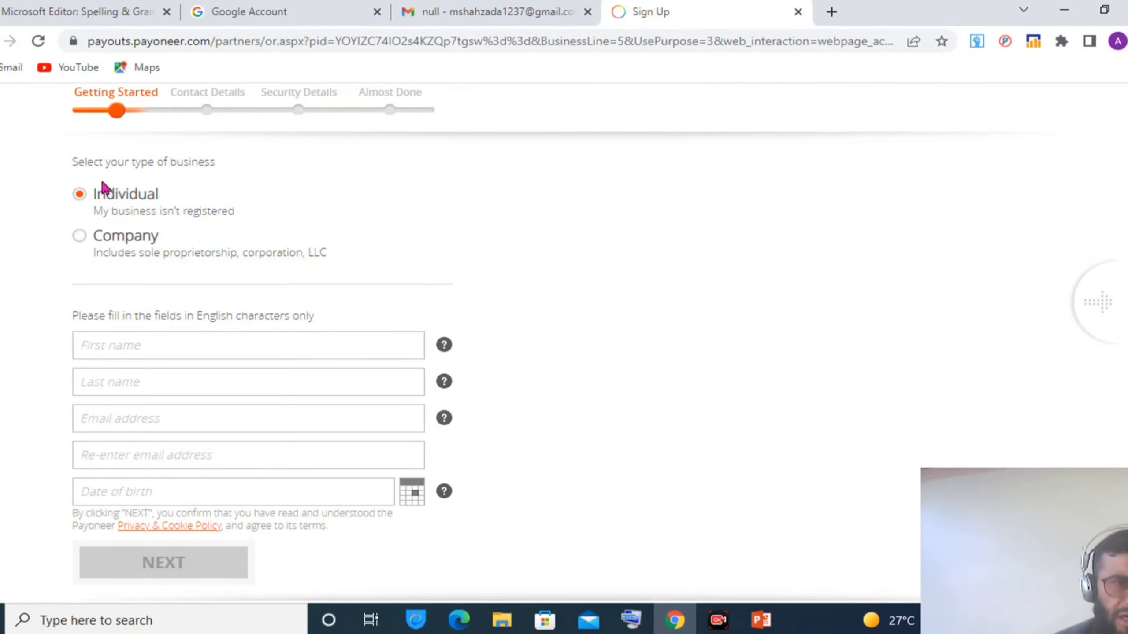
{"action": "scroll", "coordinate": [355, 272], "scroll_direction": "down", "scroll_amount": 2}
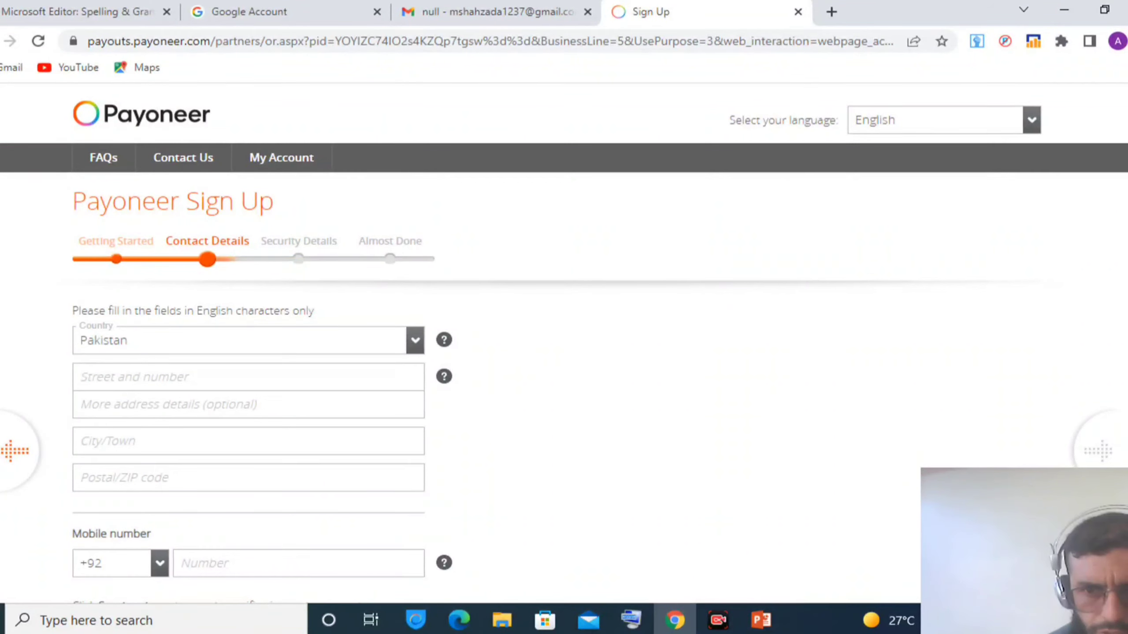
{"action": "scroll", "coordinate": [564, 344], "scroll_direction": "down", "scroll_amount": 2}
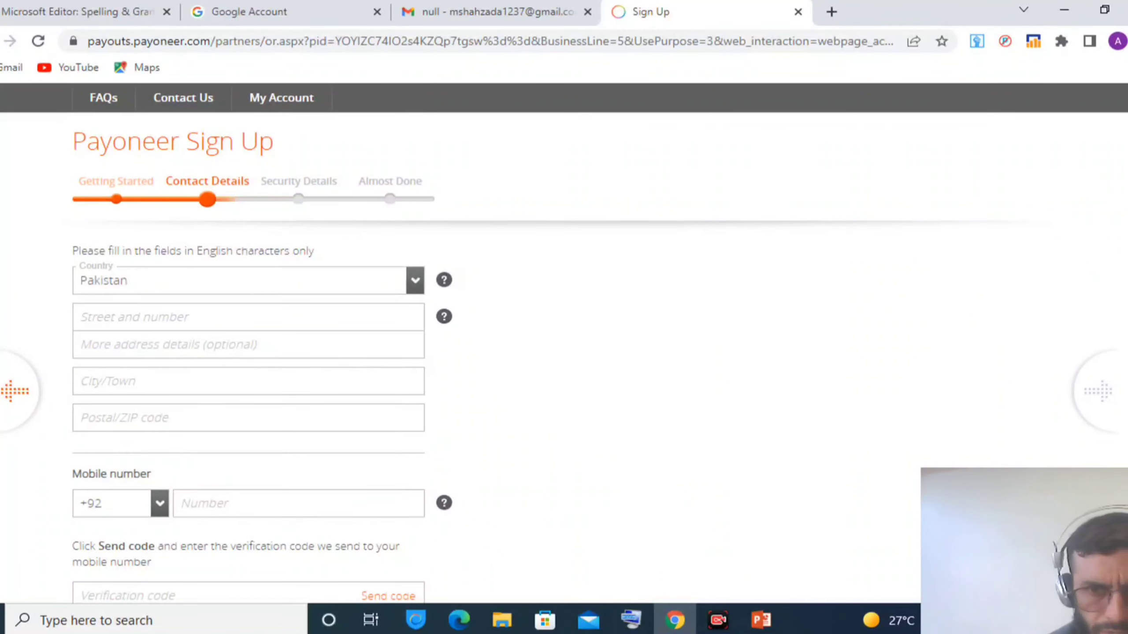
{"action": "scroll", "coordinate": [743, 277], "scroll_direction": "down", "scroll_amount": 1}
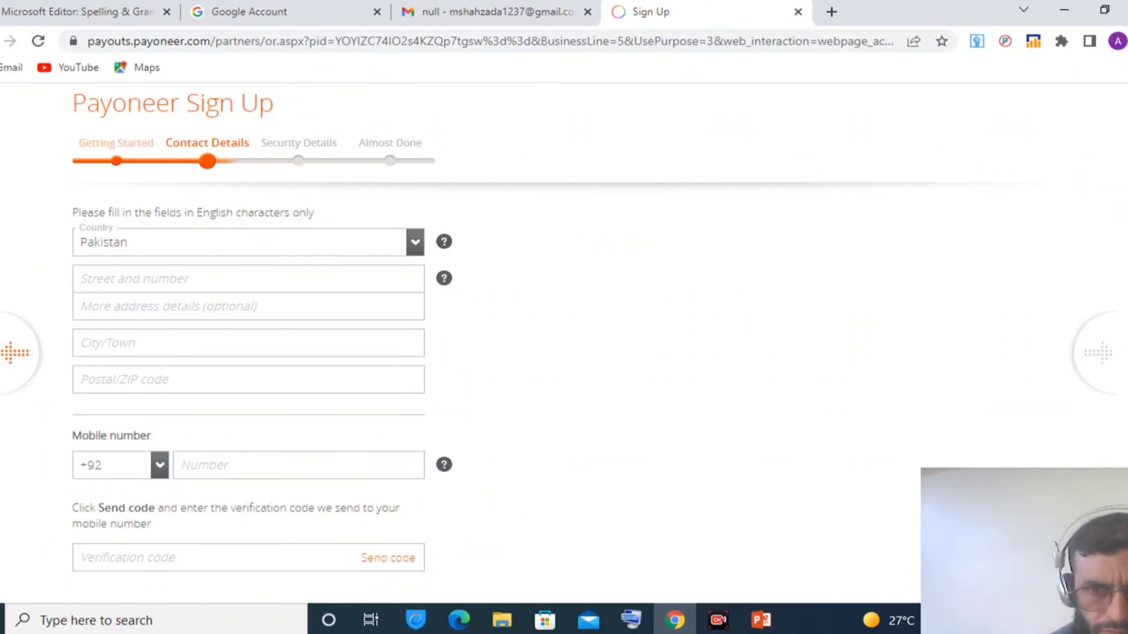
{"action": "scroll", "coordinate": [564, 328], "scroll_direction": "down", "scroll_amount": 2}
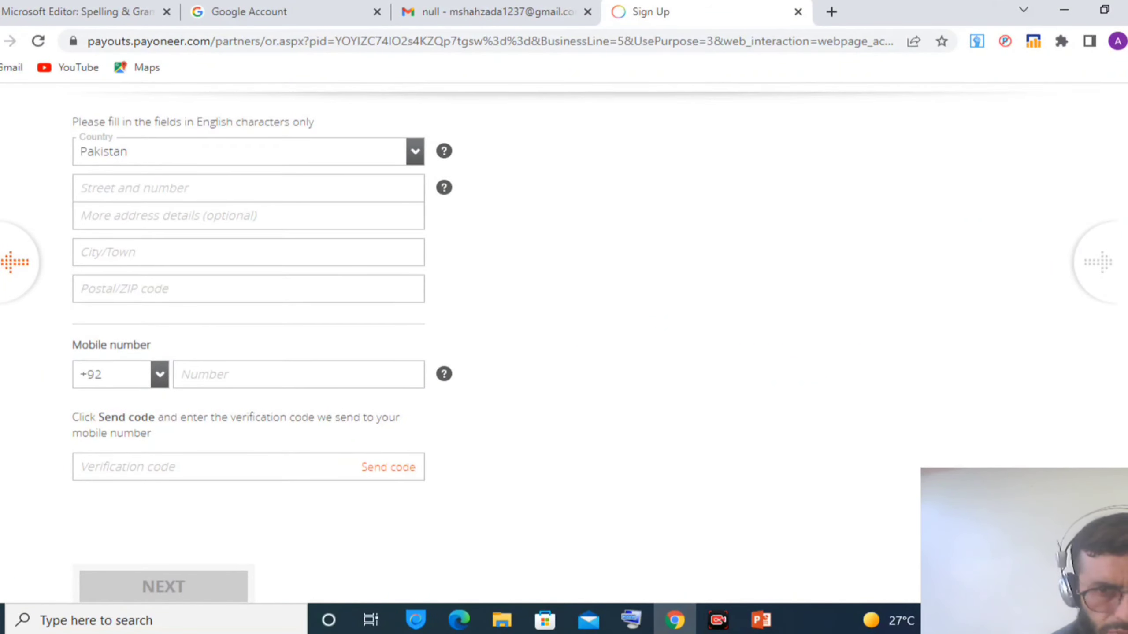
{"action": "scroll", "coordinate": [564, 342], "scroll_direction": "up", "scroll_amount": 2}
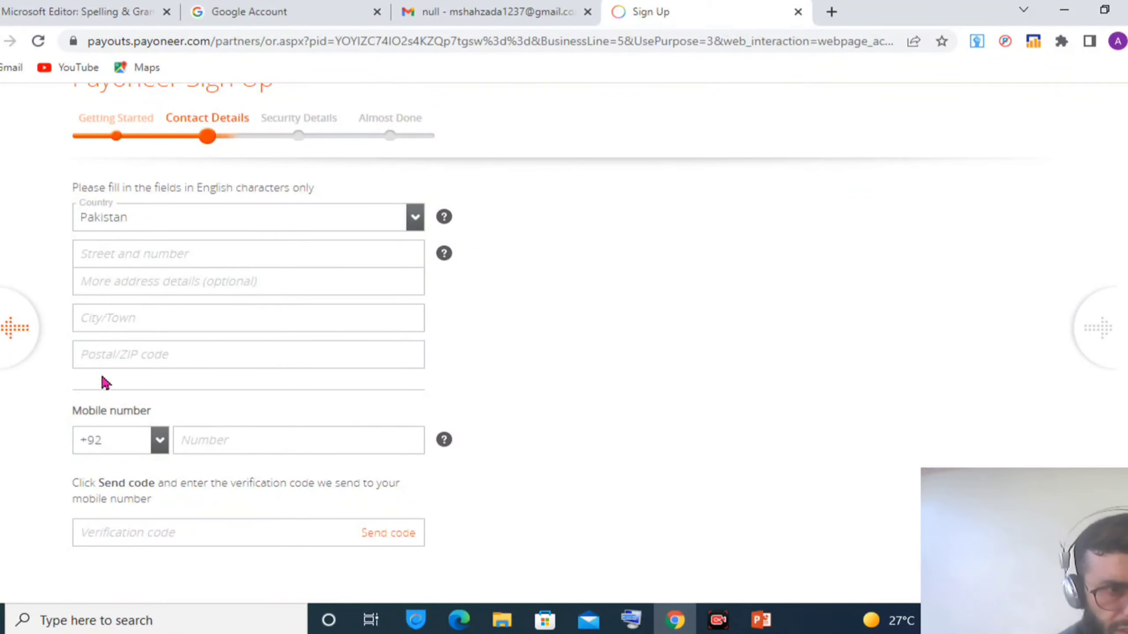
Enter postal code 18300 and fill in the mobile number.
{"action": "left_click", "coordinate": [126, 361]}
{"action": "type", "text": "18300"}
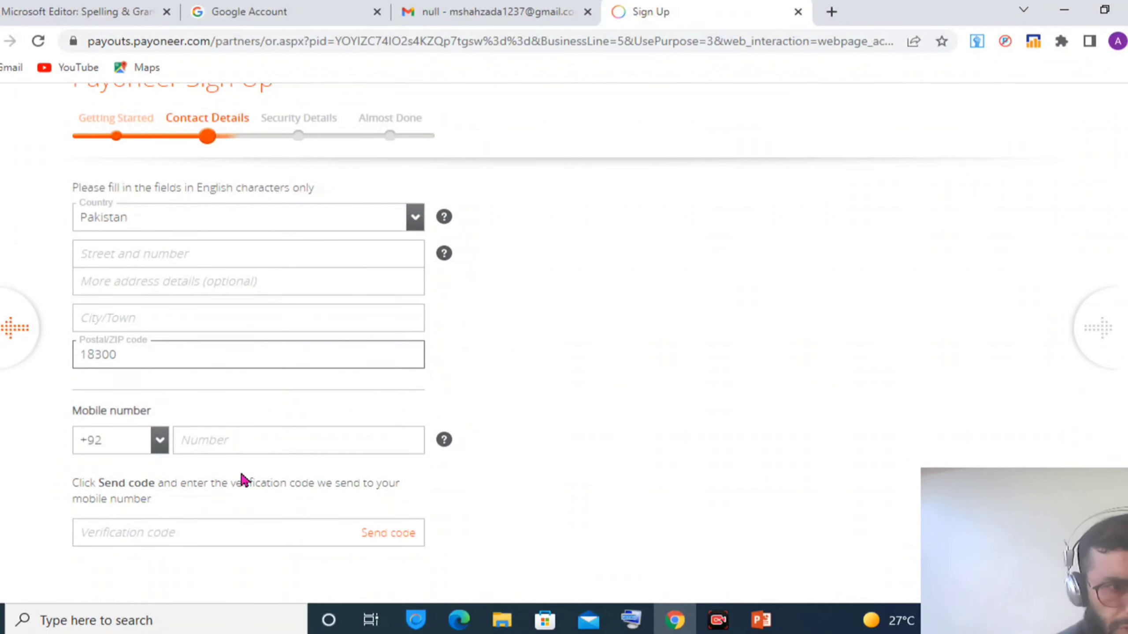
{"action": "left_click", "coordinate": [247, 442]}
{"action": "left_click", "coordinate": [2, 395]}
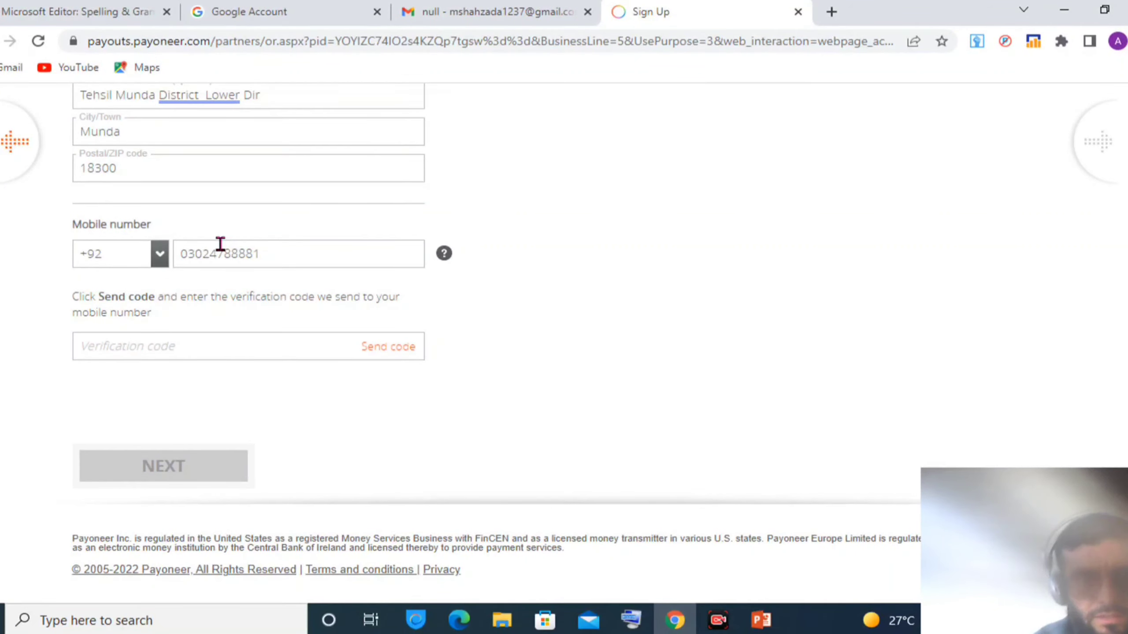
Send a verification code to the phone, enter the received code, and continue.
{"action": "left_click", "coordinate": [389, 347]}
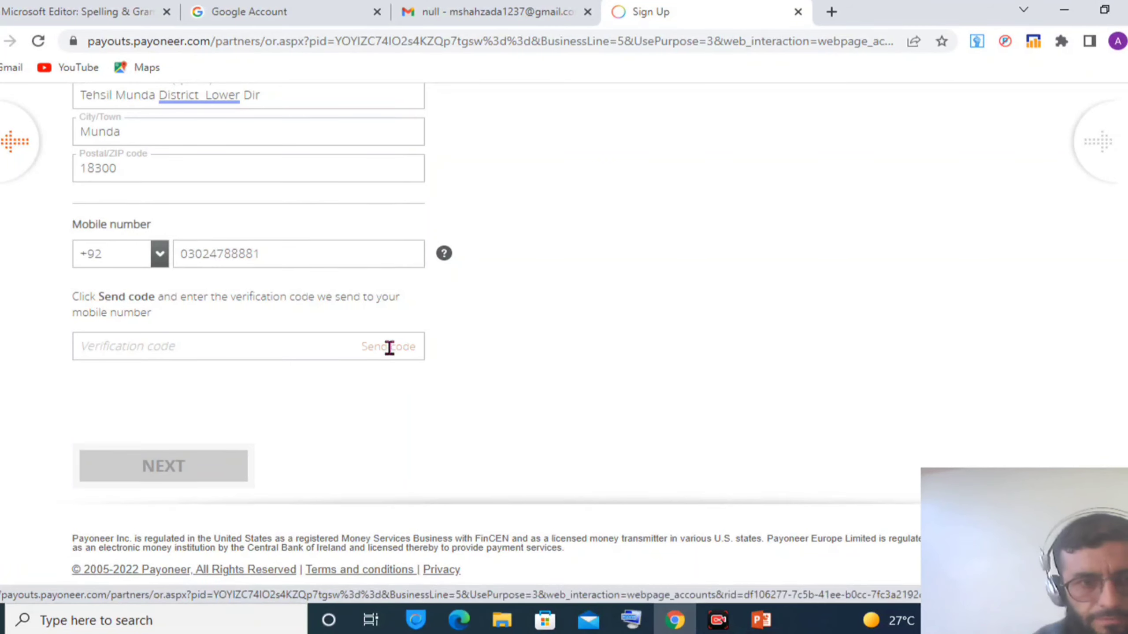
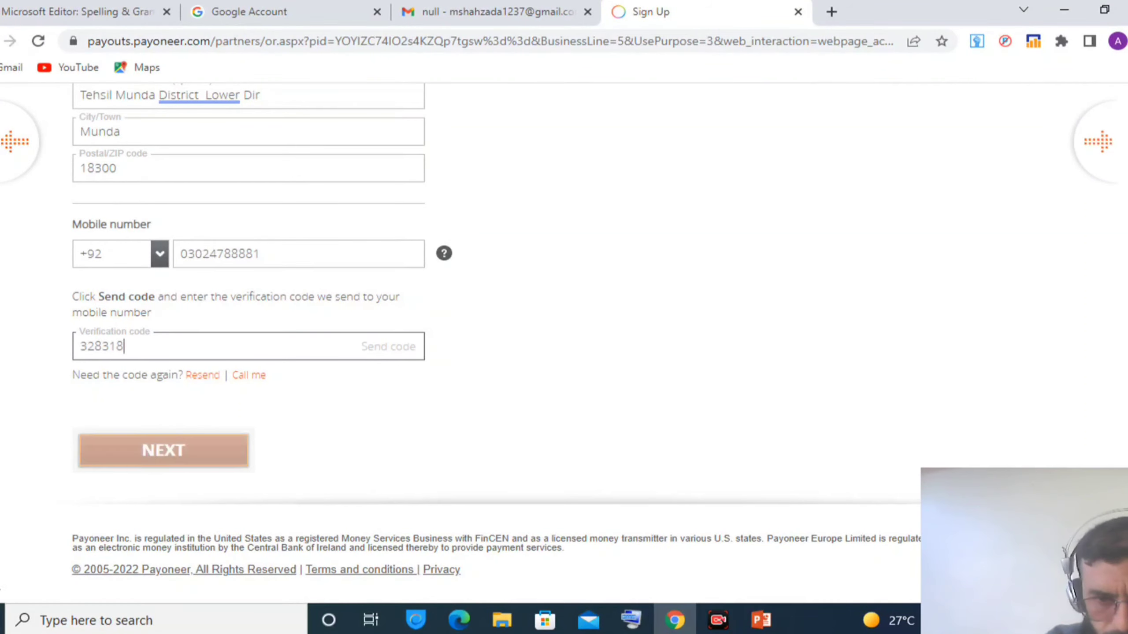
{"action": "left_click", "coordinate": [184, 451]}
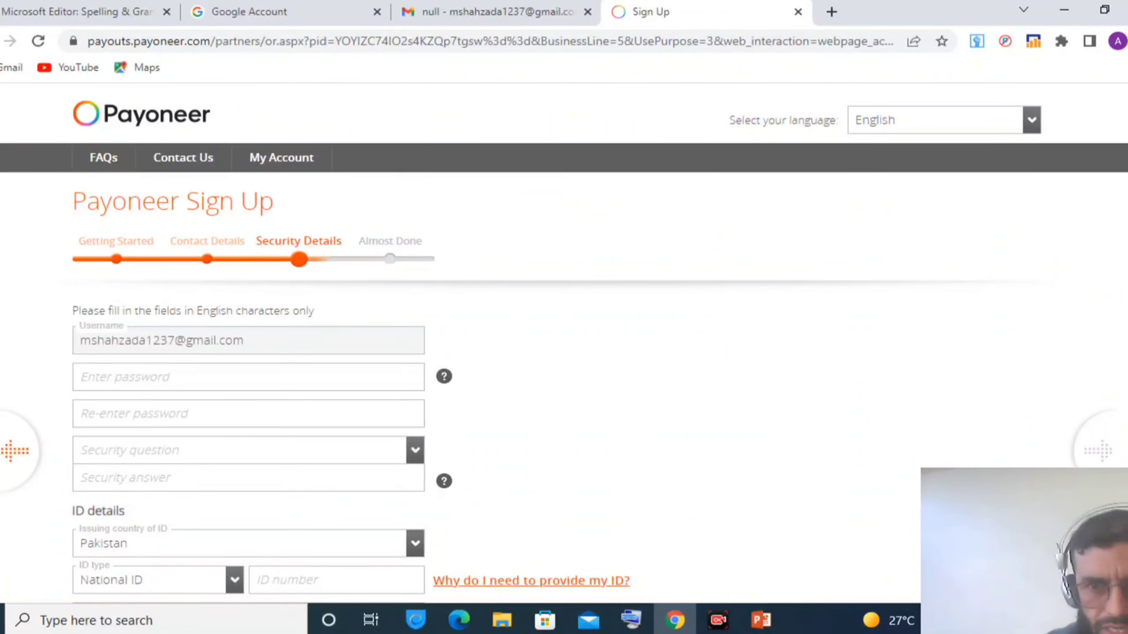
Keep National ID as the ID type on the Security Details form.
{"action": "scroll", "coordinate": [564, 344], "scroll_direction": "down", "scroll_amount": 3}
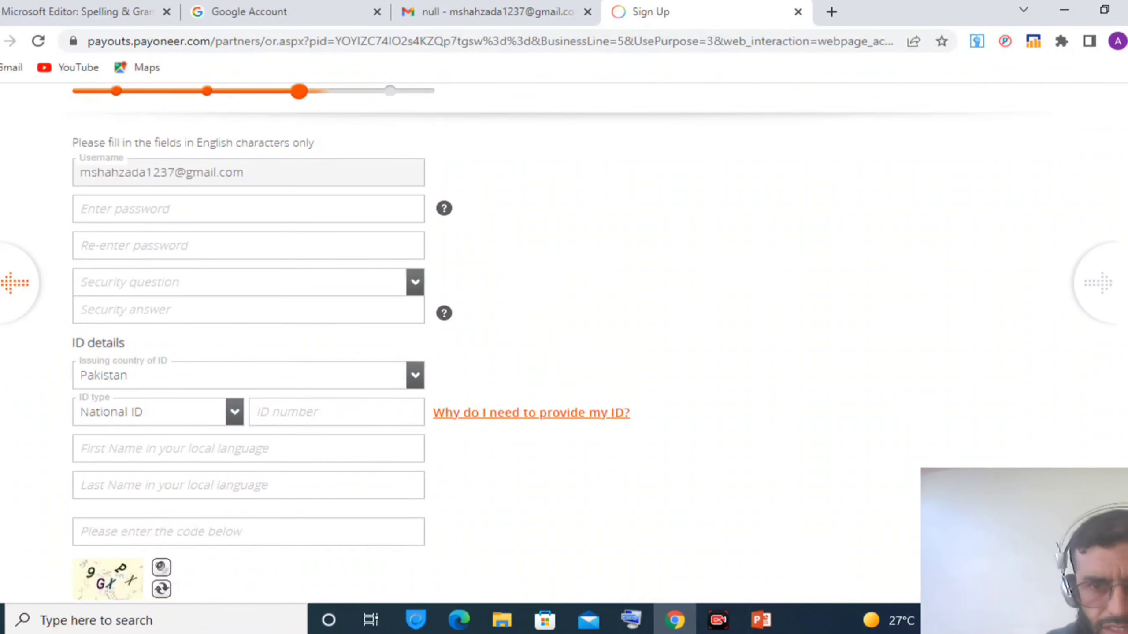
{"action": "scroll", "coordinate": [1125, 231], "scroll_direction": "down", "scroll_amount": 2}
{"action": "scroll", "coordinate": [1125, 231], "scroll_direction": "up", "scroll_amount": 3}
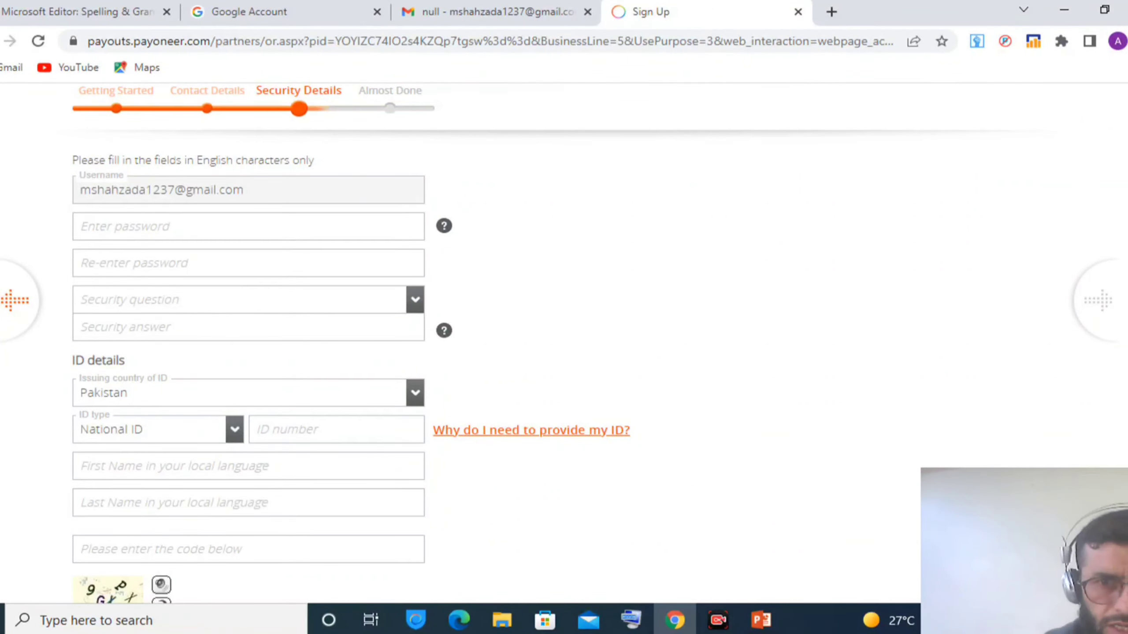
{"action": "scroll", "coordinate": [340, 257], "scroll_direction": "down", "scroll_amount": 1}
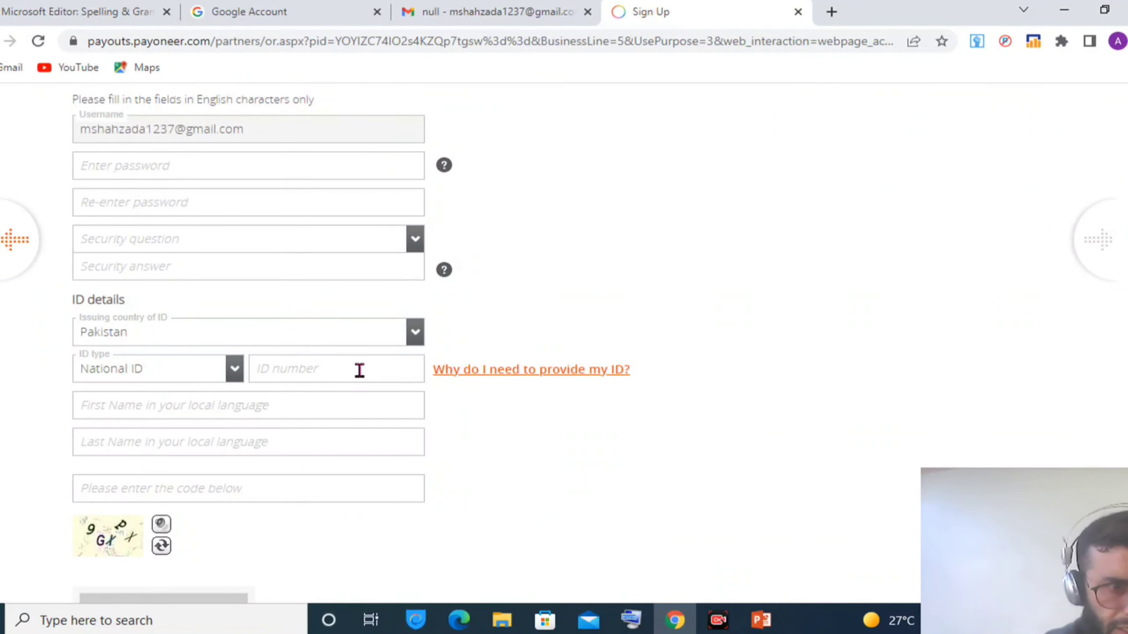
{"action": "left_click", "coordinate": [235, 373]}
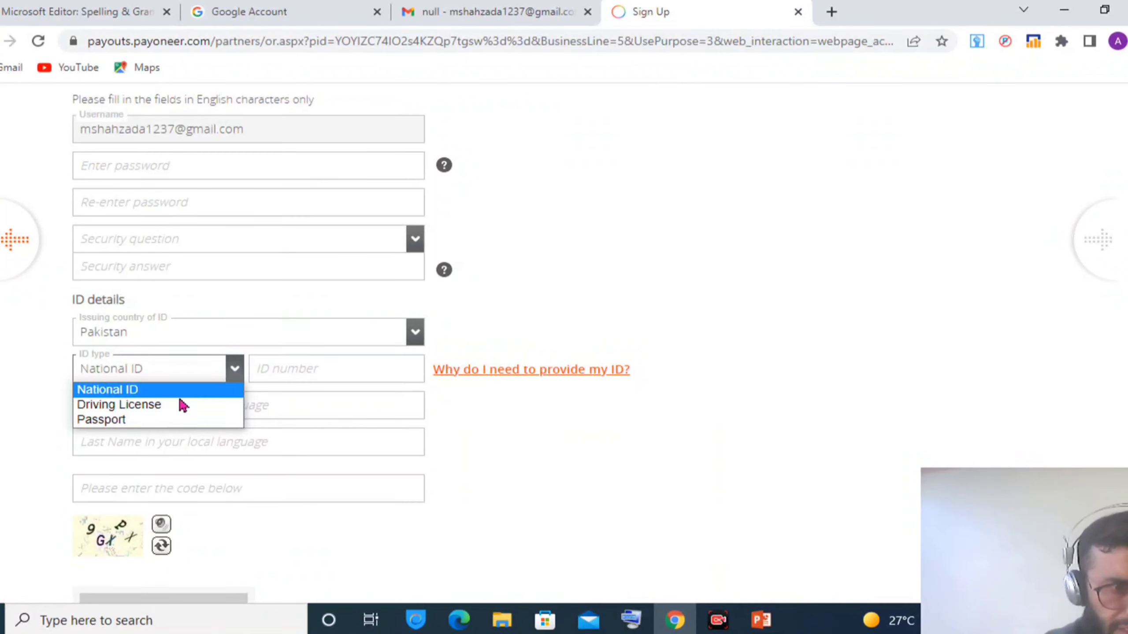
{"action": "left_click", "coordinate": [235, 373]}
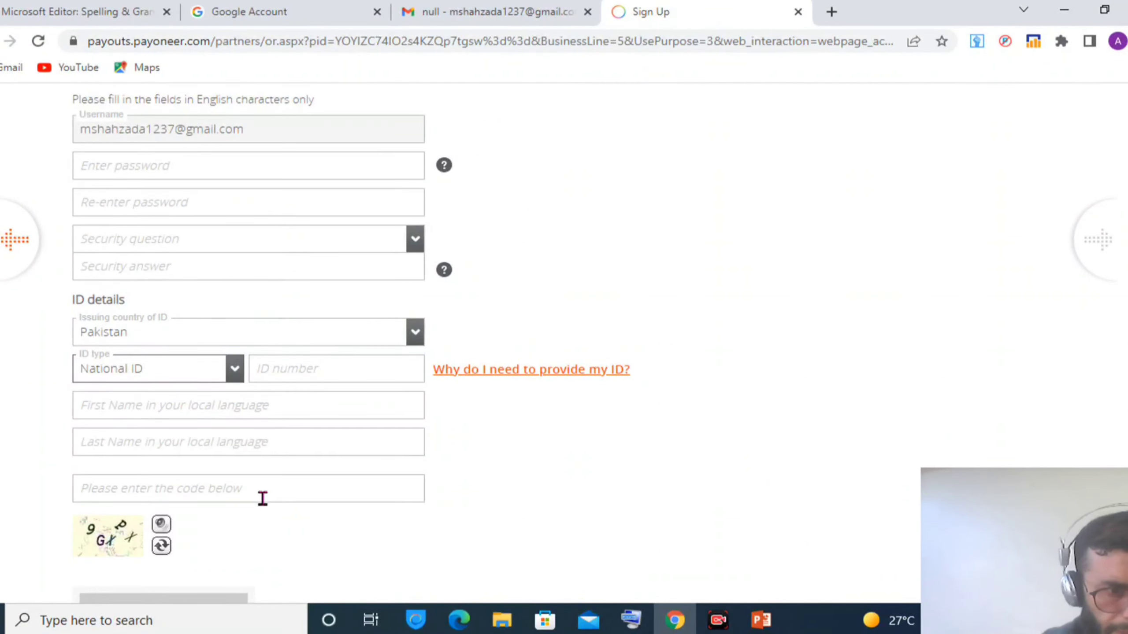
Fill in the captcha, ID number and local-language first name fields.
{"action": "left_click", "coordinate": [141, 486]}
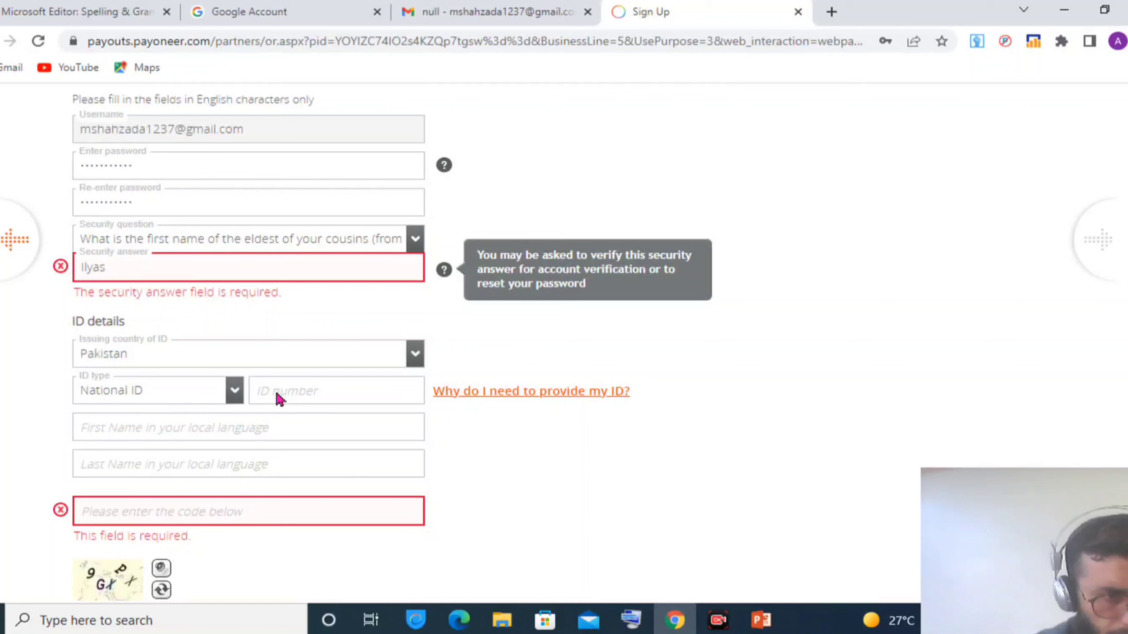
{"action": "left_click", "coordinate": [276, 393]}
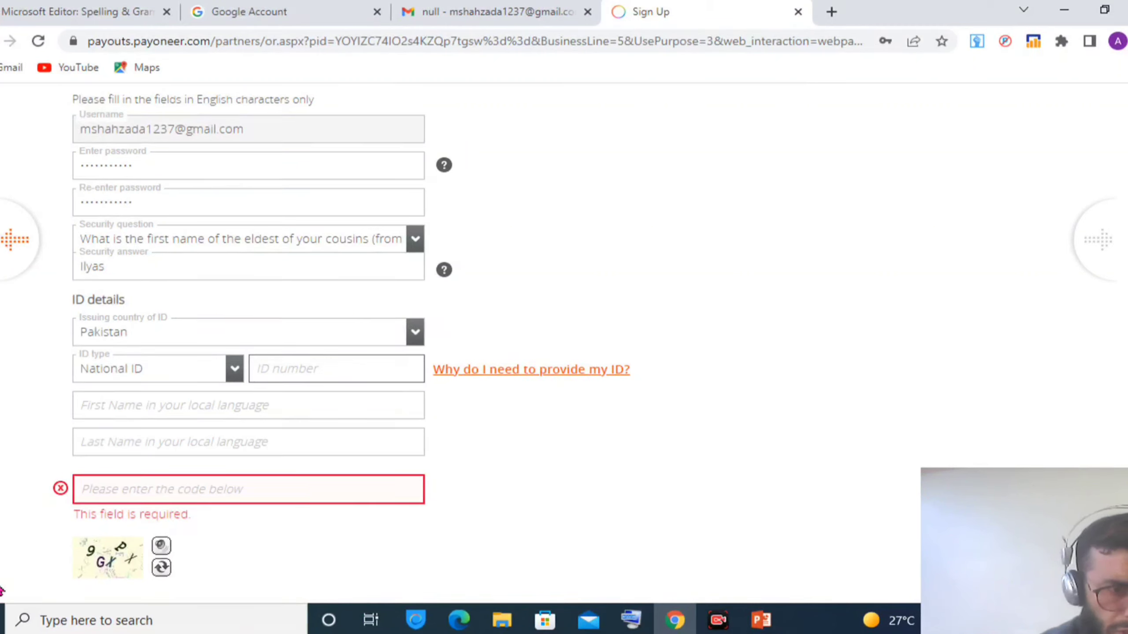
{"action": "left_click", "coordinate": [153, 413]}
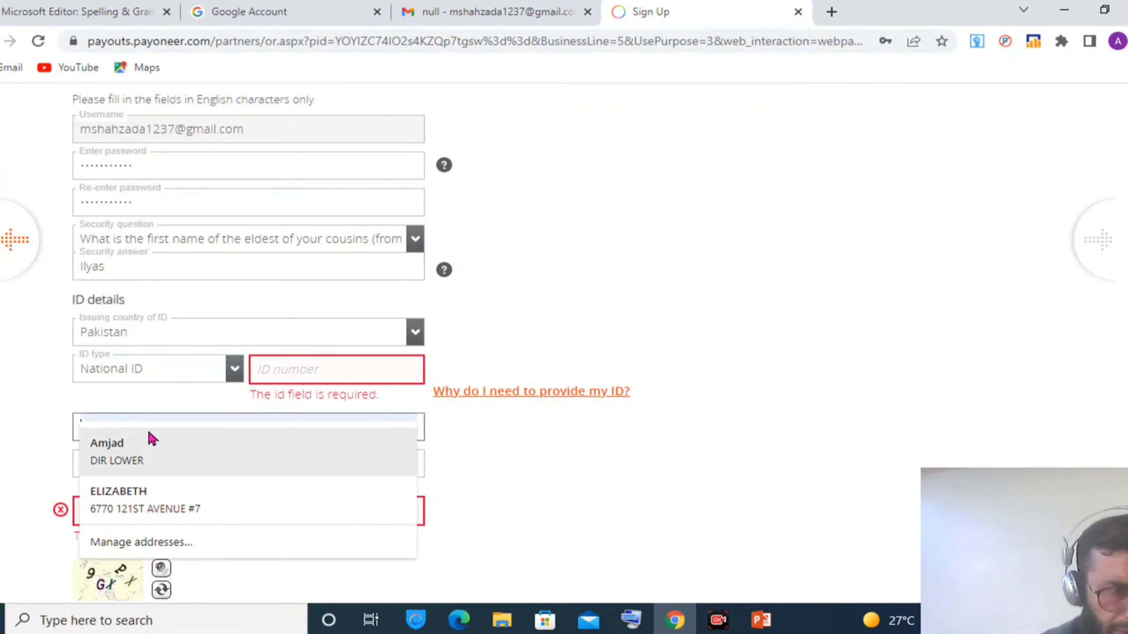
{"action": "left_click", "coordinate": [435, 484]}
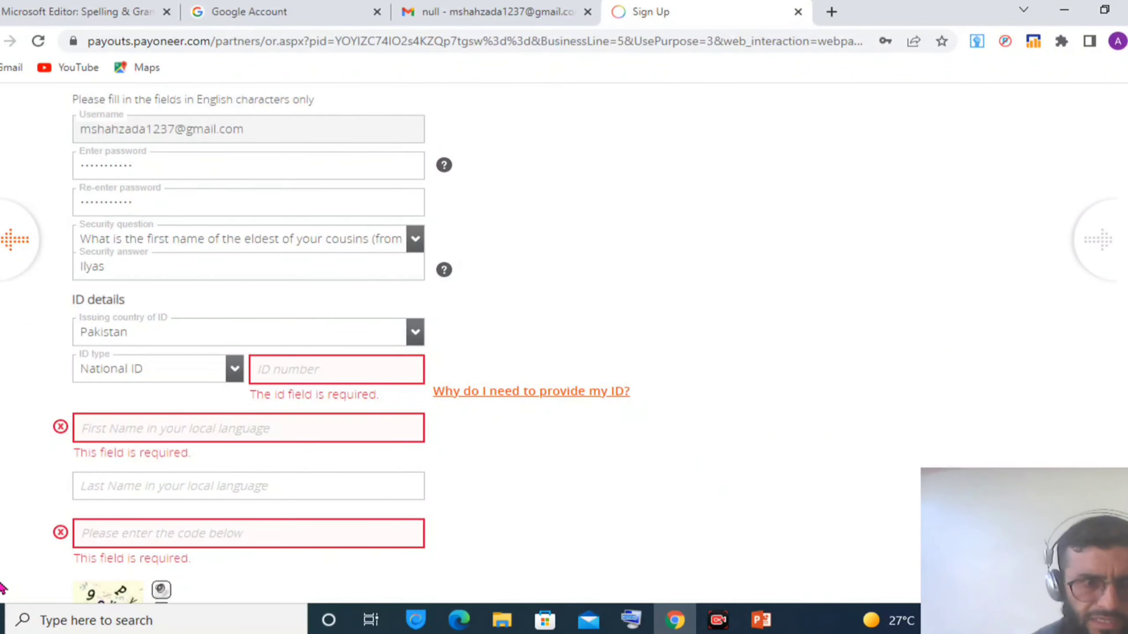
{"action": "left_click", "coordinate": [2, 588]}
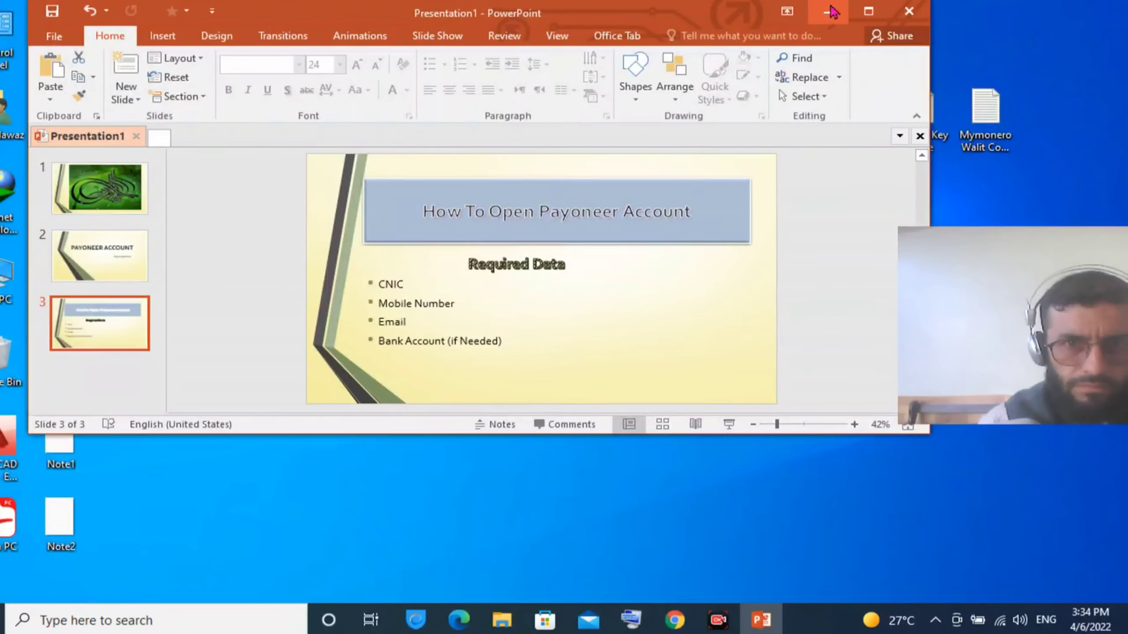
Hide PowerPoint with Super+D to bring back the Payoneer Almost Done bank account step.
{"action": "key", "text": "super+d"}
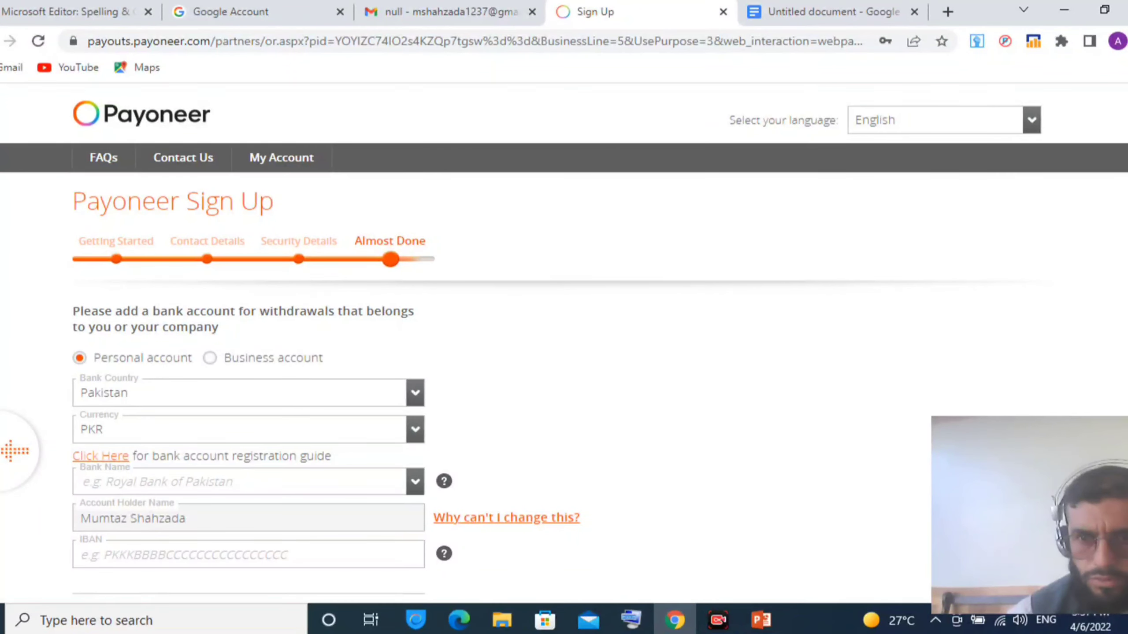
Tick the Terms/Privacy and Pricing and Fees boxes, and browse the bank list without choosing.
{"action": "scroll", "coordinate": [1111, 264], "scroll_direction": "down", "scroll_amount": 3}
{"action": "scroll", "coordinate": [301, 215], "scroll_direction": "down", "scroll_amount": 1}
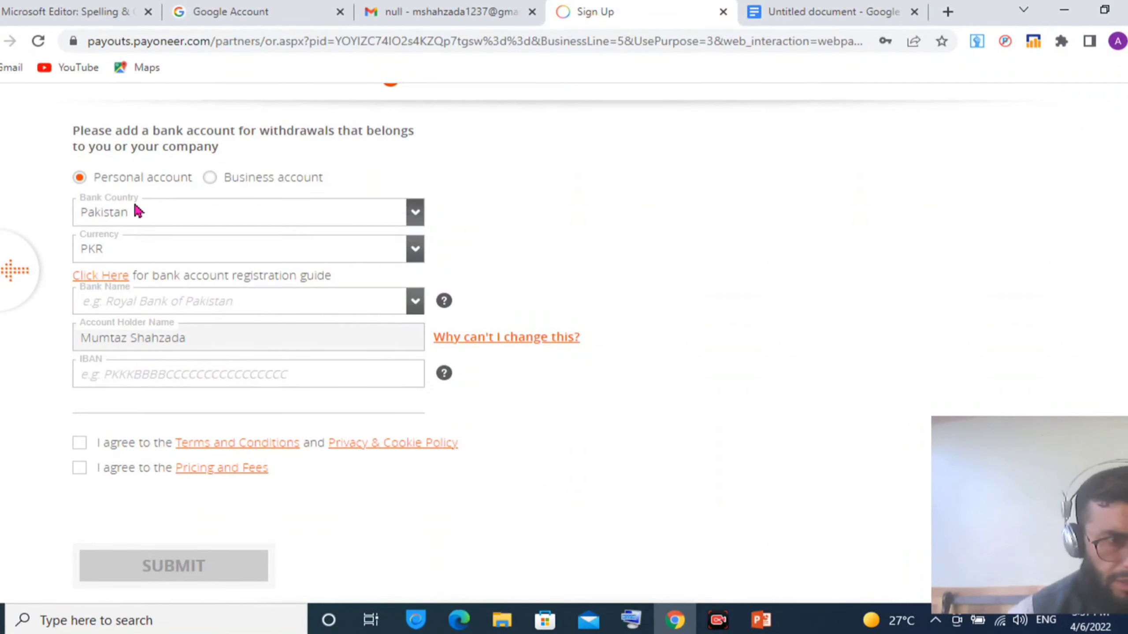
{"action": "left_click", "coordinate": [79, 443]}
{"action": "left_click", "coordinate": [80, 469]}
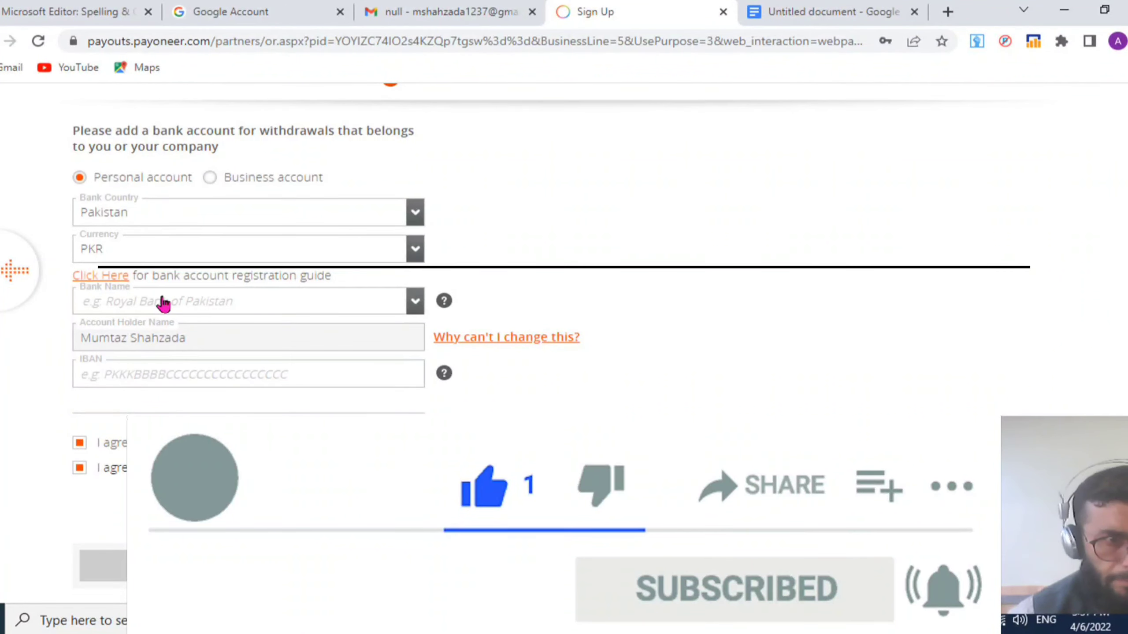
{"action": "left_click", "coordinate": [415, 304]}
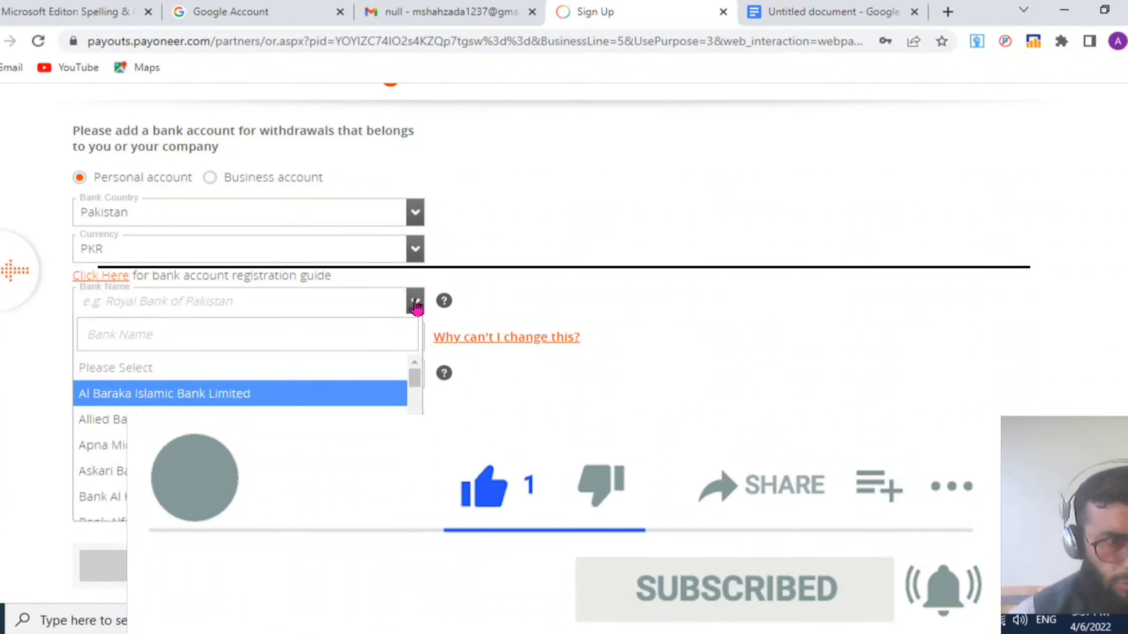
{"action": "left_click", "coordinate": [573, 241]}
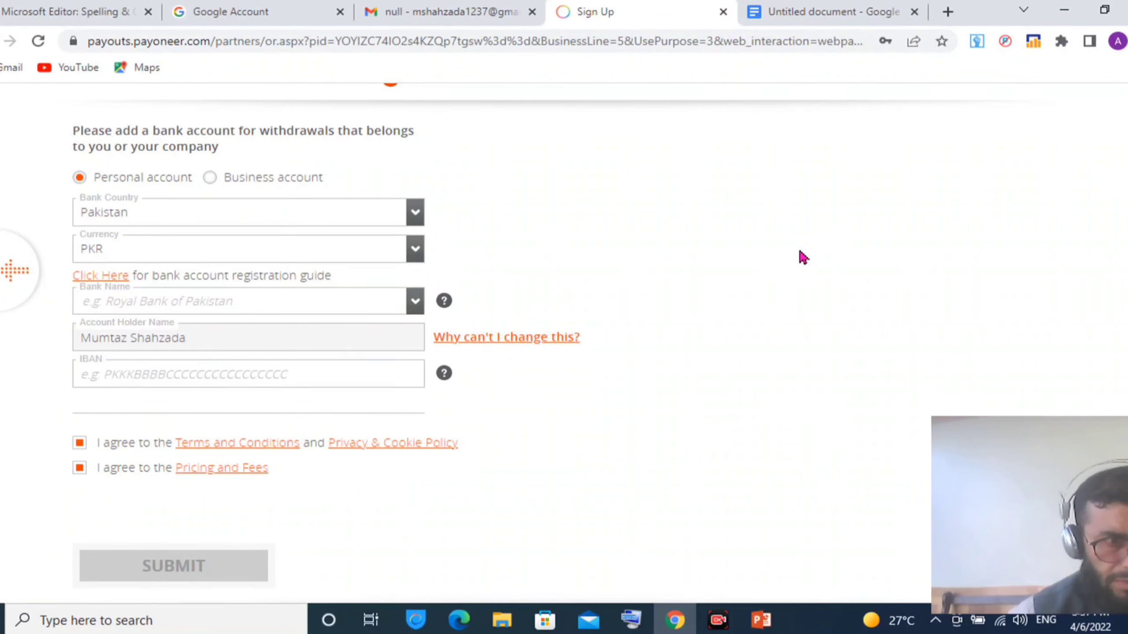
{"action": "scroll", "coordinate": [801, 257], "scroll_direction": "down", "scroll_amount": 2}
{"action": "scroll", "coordinate": [800, 256], "scroll_direction": "up", "scroll_amount": 6}
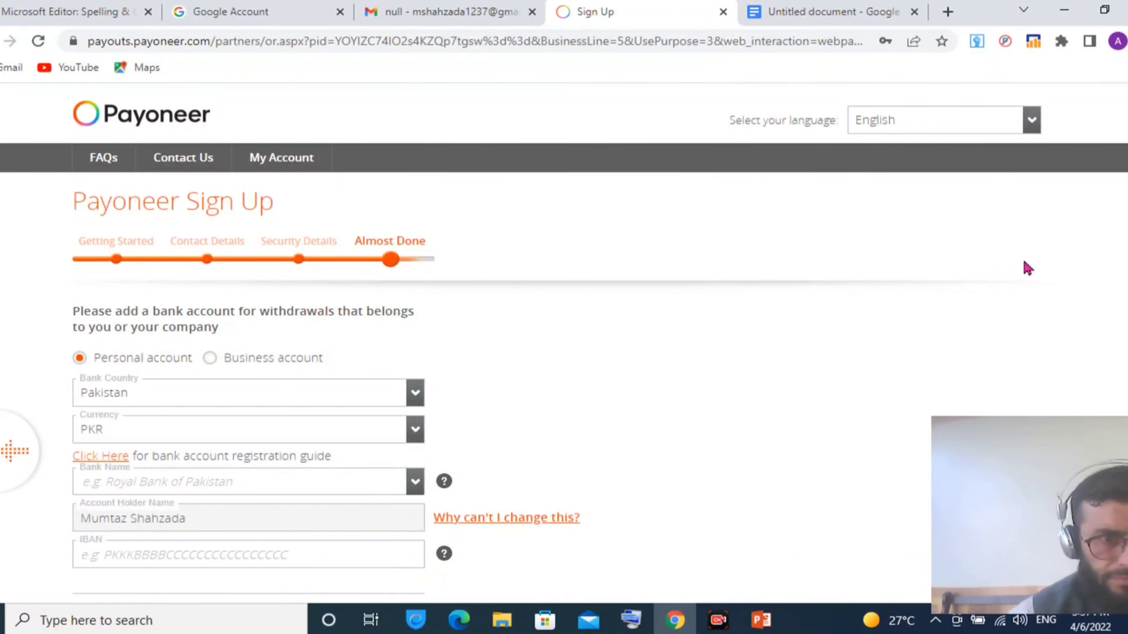
{"action": "scroll", "coordinate": [1048, 216], "scroll_direction": "down", "scroll_amount": 2}
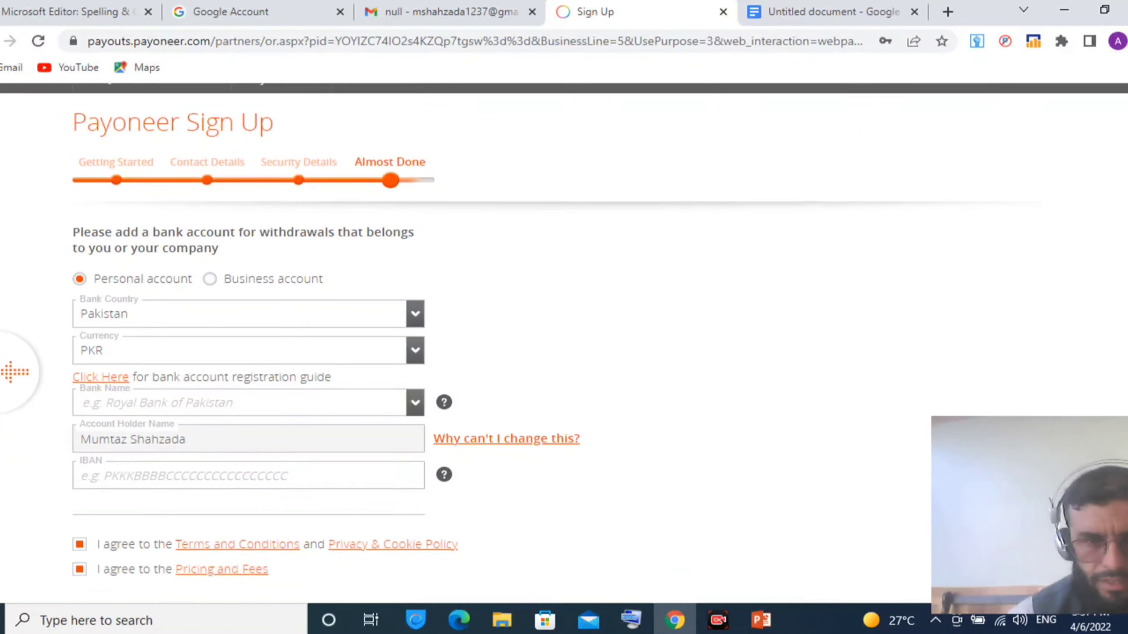
{"action": "scroll", "coordinate": [1047, 216], "scroll_direction": "up", "scroll_amount": 2}
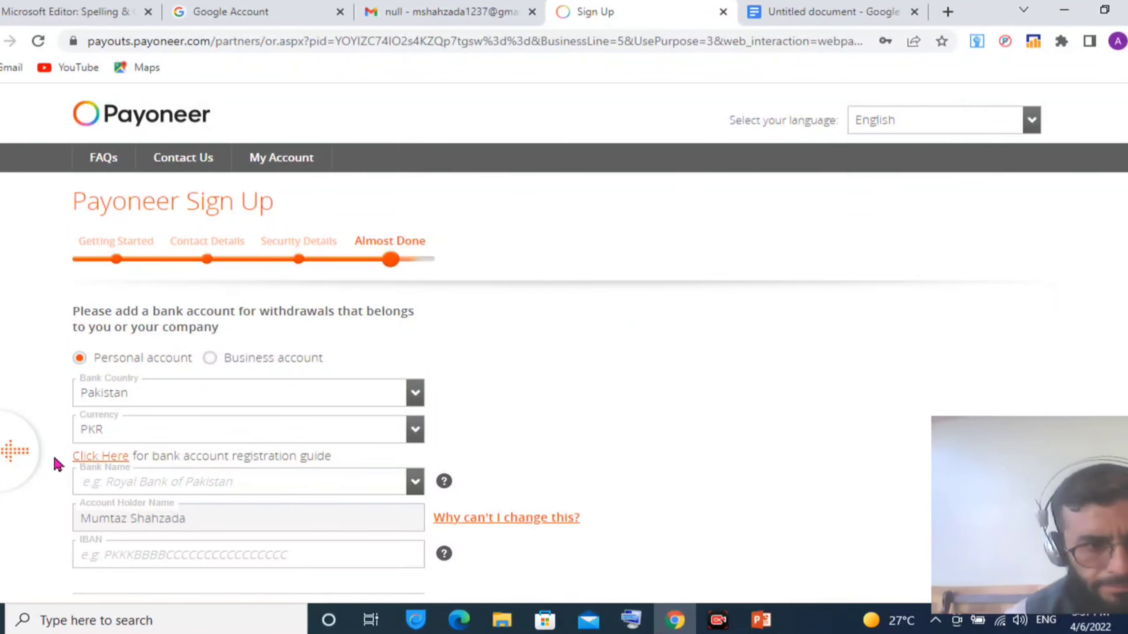
Scroll to SUBMIT and submit the sign-up form.
{"action": "scroll", "coordinate": [768, 280], "scroll_direction": "down", "scroll_amount": 3}
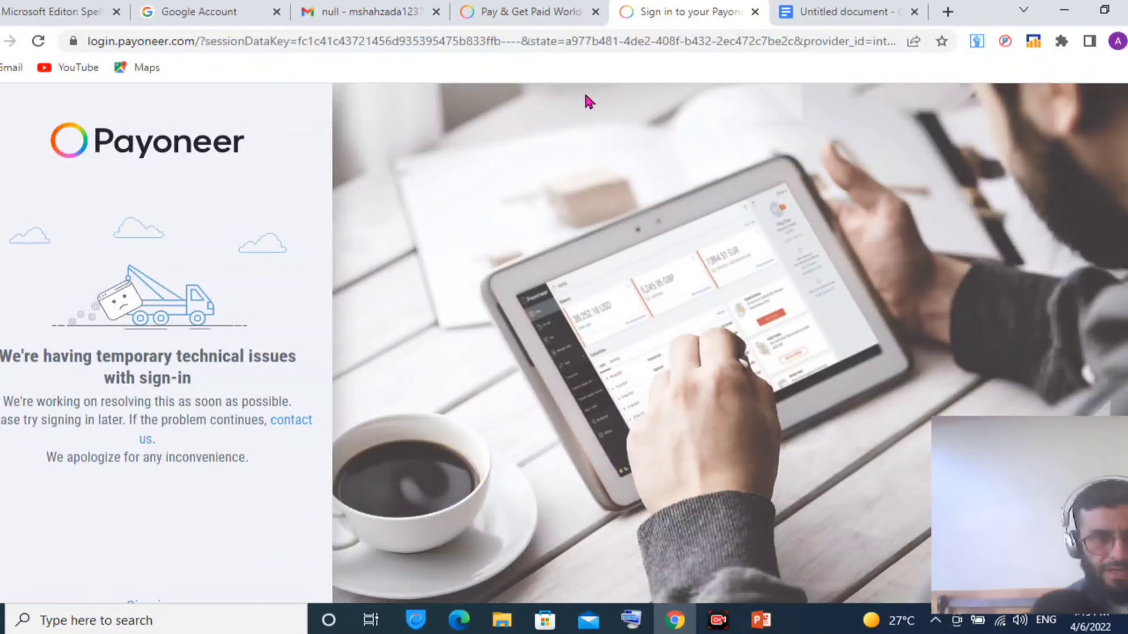
Sign in from a fresh payoneer.com sign-in page with the new account's email and password.
{"action": "left_click", "coordinate": [554, 14]}
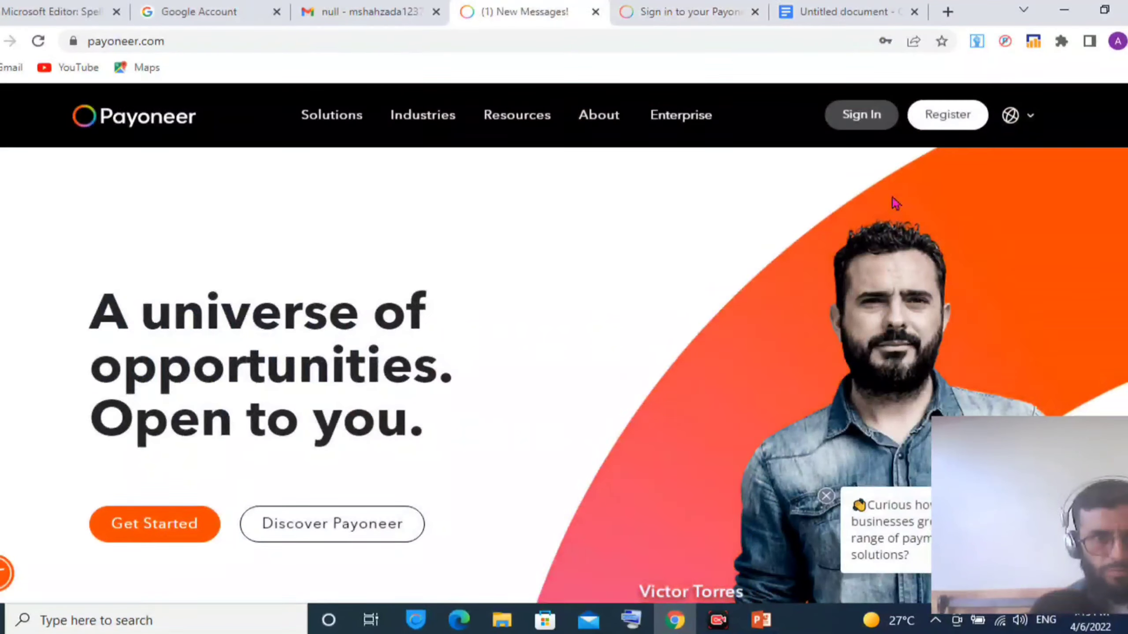
{"action": "left_click", "coordinate": [849, 116]}
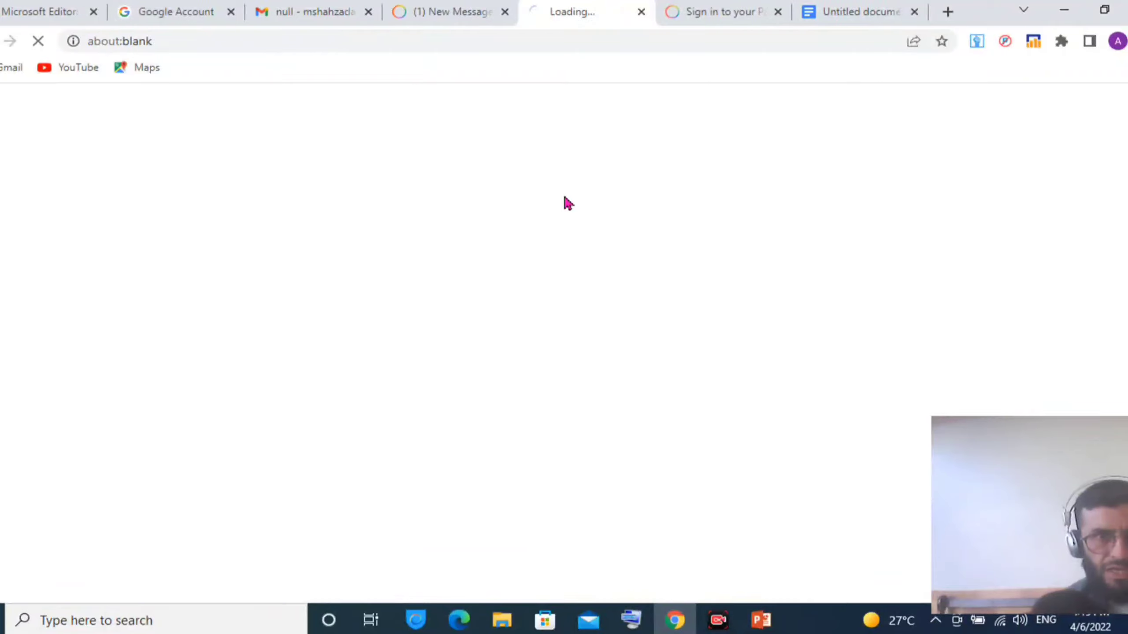
{"action": "left_click", "coordinate": [777, 17]}
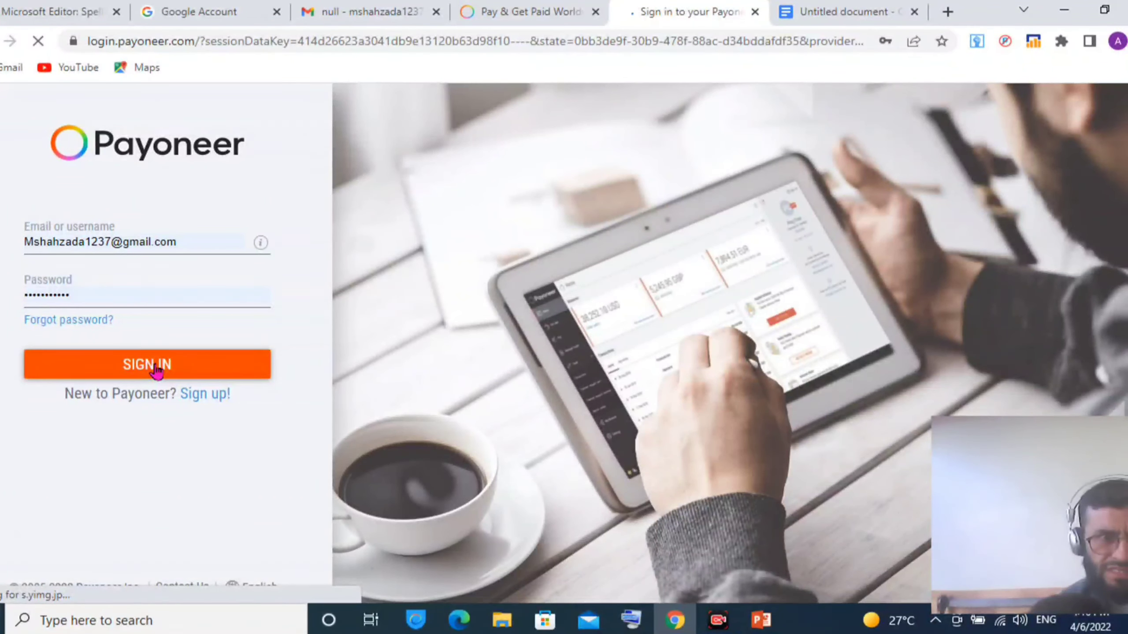
{"action": "left_click", "coordinate": [151, 366]}
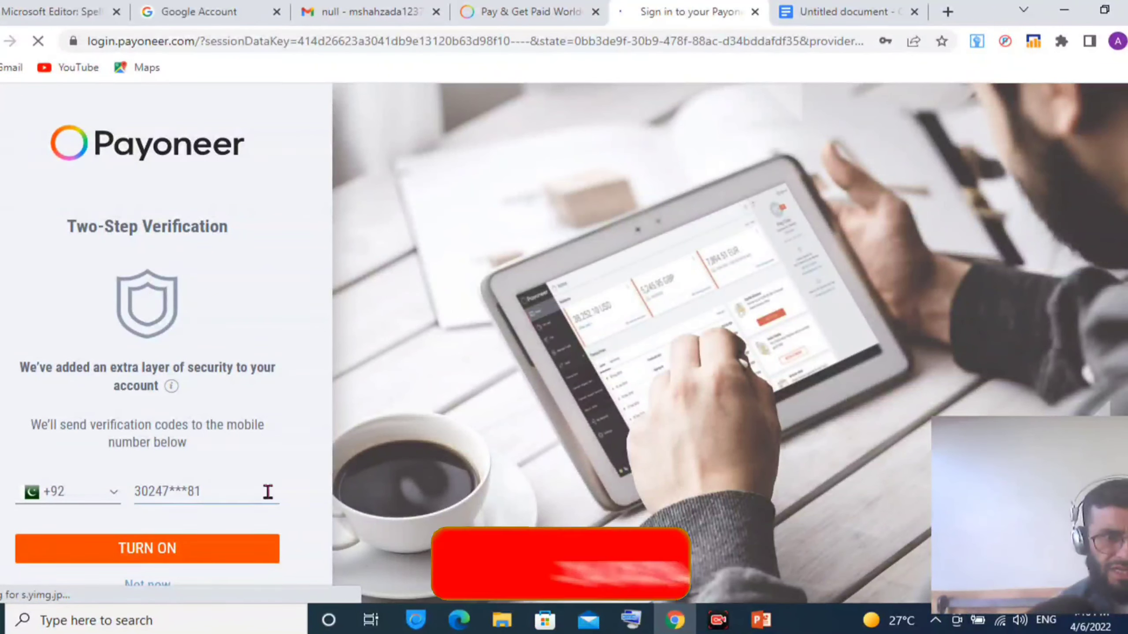
Turn on two-step verification using the code texted to the phone.
{"action": "left_click", "coordinate": [229, 547]}
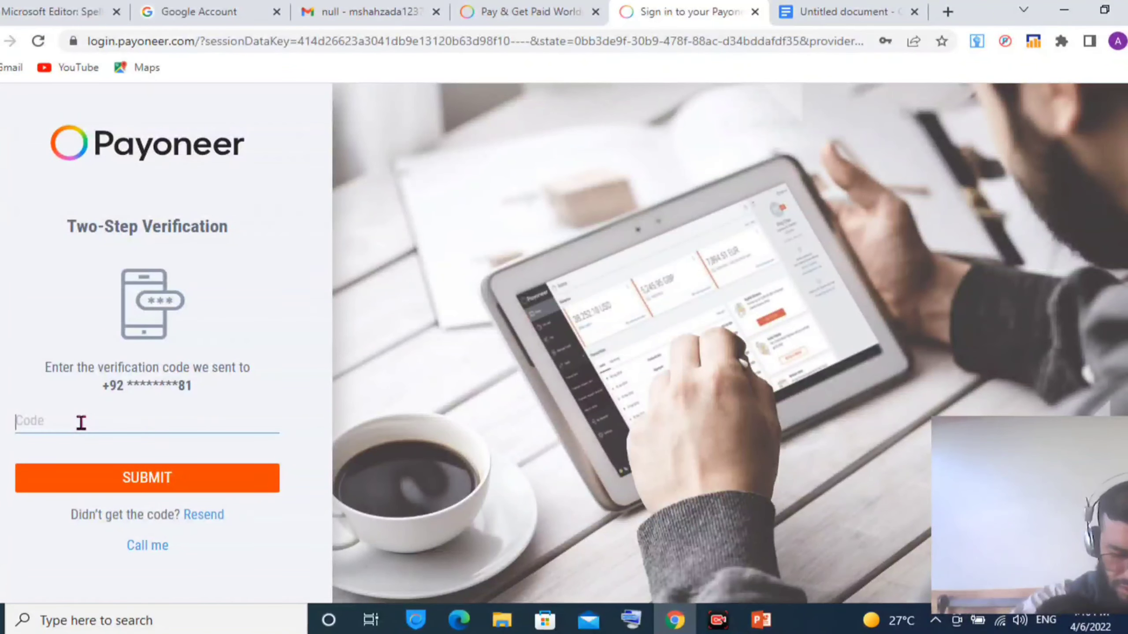
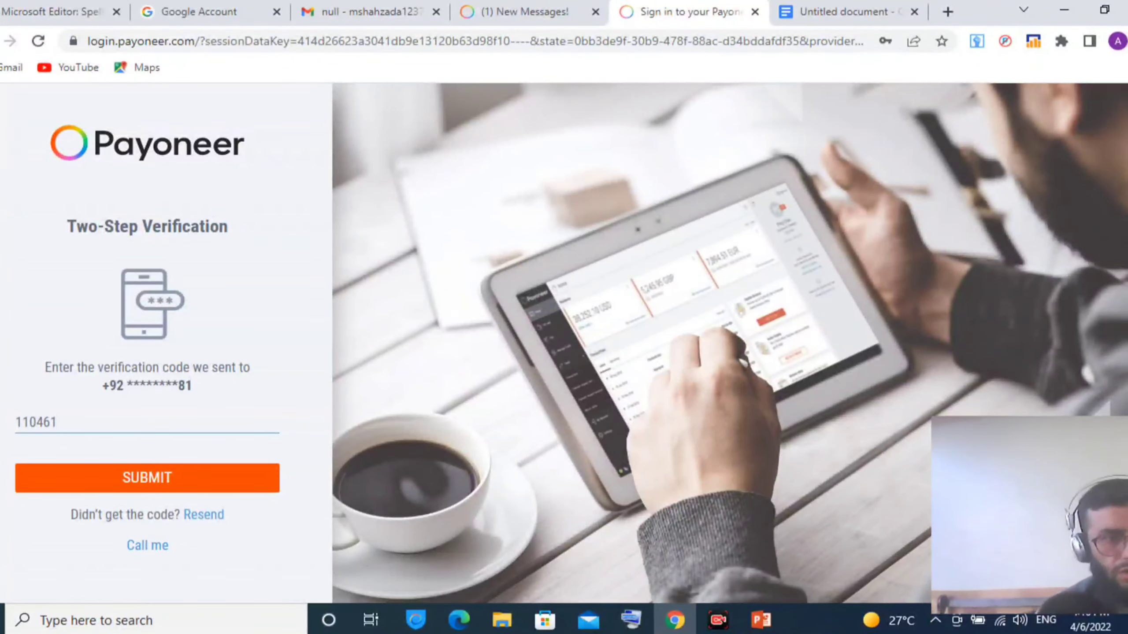
{"action": "left_click", "coordinate": [250, 476]}
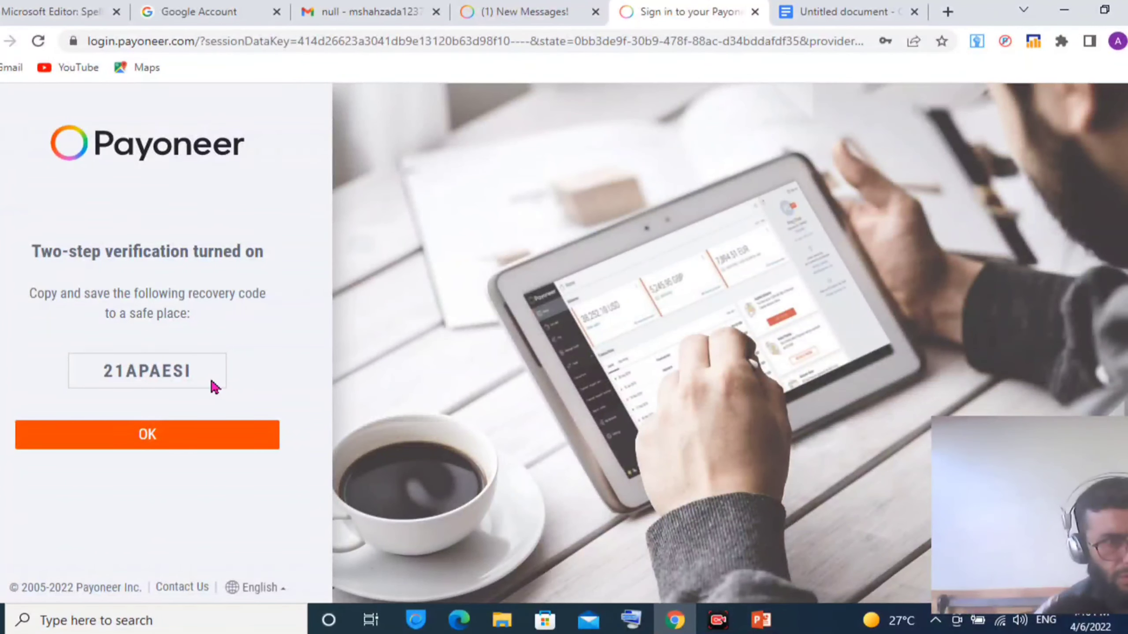
Copy the issued recovery code, confirm it, and bring the PowerPoint slides forward.
{"action": "left_click_drag", "start_coordinate": [209, 377], "coordinate": [82, 368]}
{"action": "key", "text": "ctrl+c"}
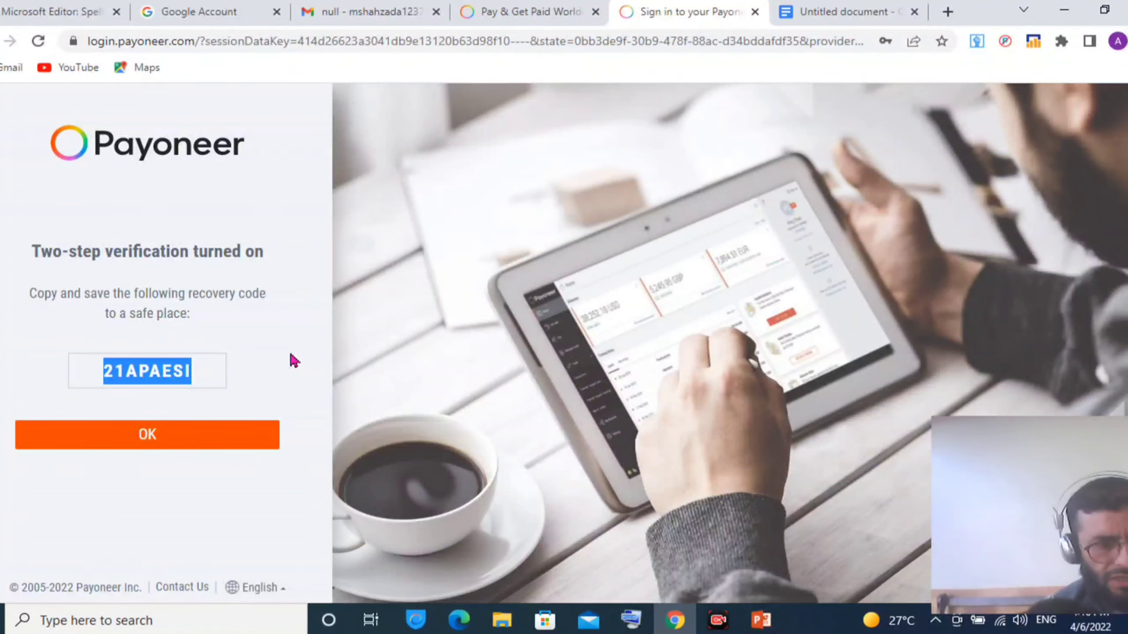
{"action": "left_click", "coordinate": [187, 444]}
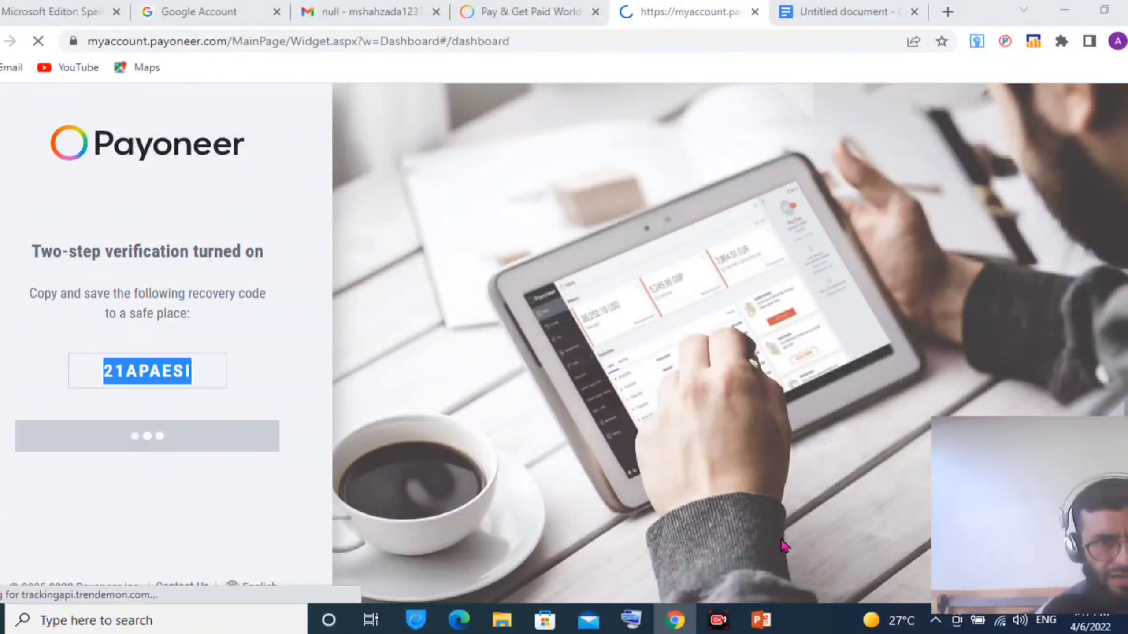
{"action": "left_click", "coordinate": [760, 620]}
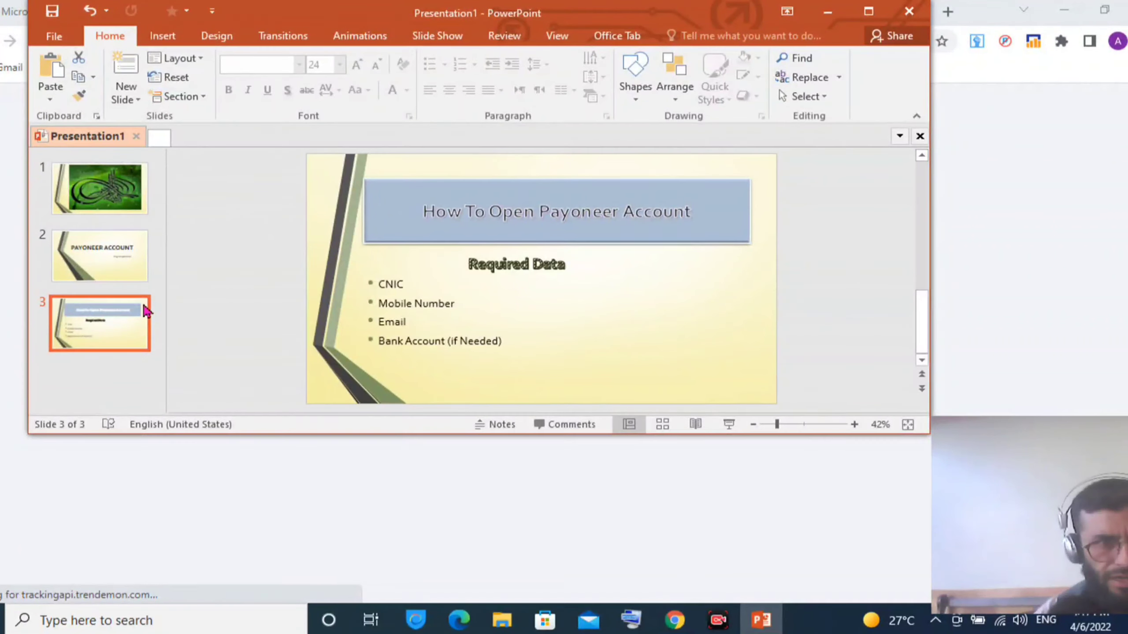
Paste the copied recovery code onto a new slide after slide 3, then minimize PowerPoint.
{"action": "right_click", "coordinate": [109, 328]}
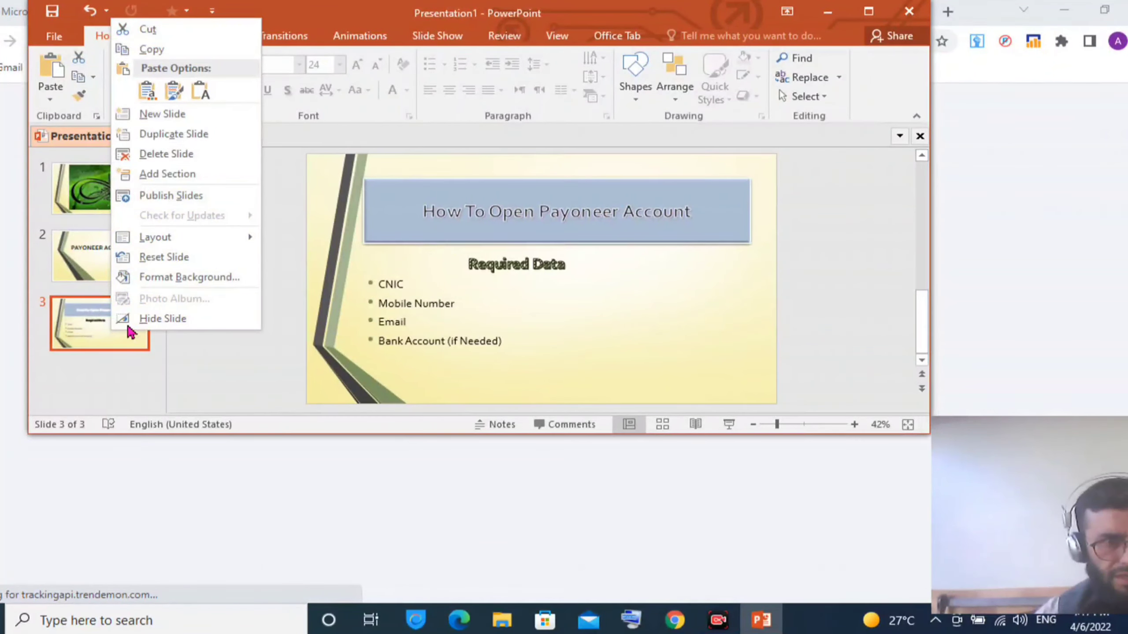
{"action": "left_click", "coordinate": [201, 113]}
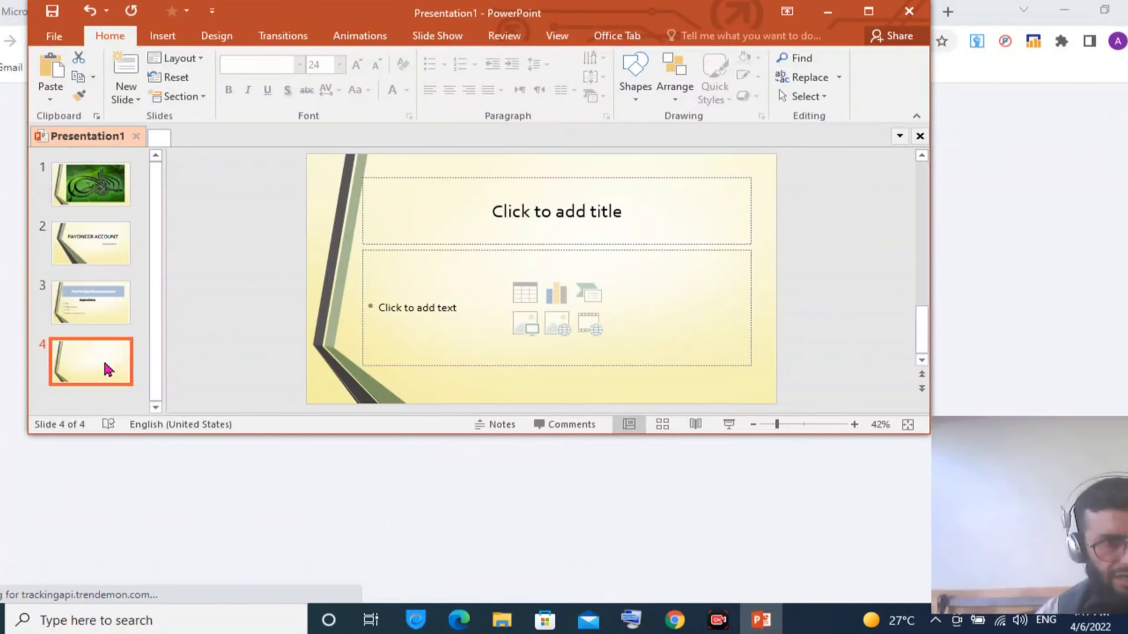
{"action": "left_click", "coordinate": [487, 293]}
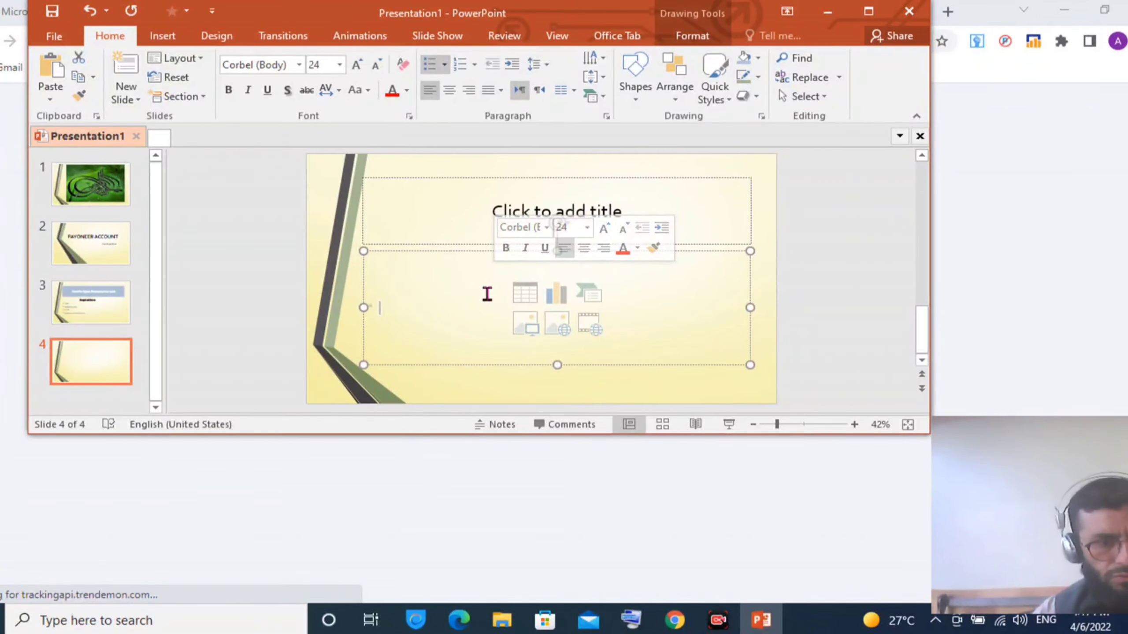
{"action": "key", "text": "ctrl+v"}
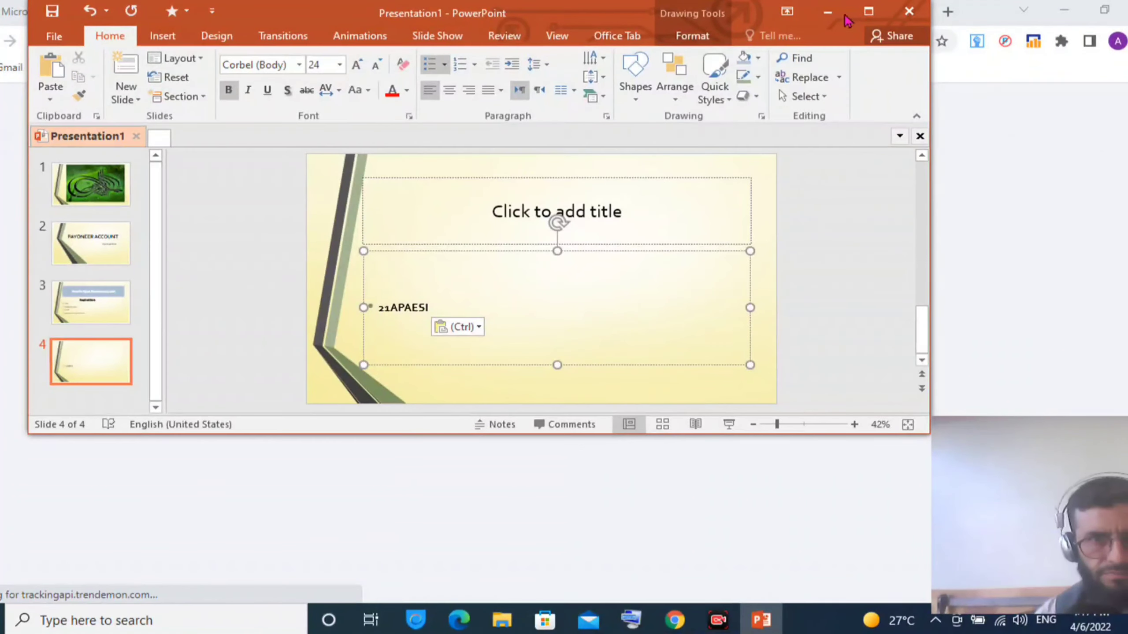
{"action": "left_click", "coordinate": [827, 11]}
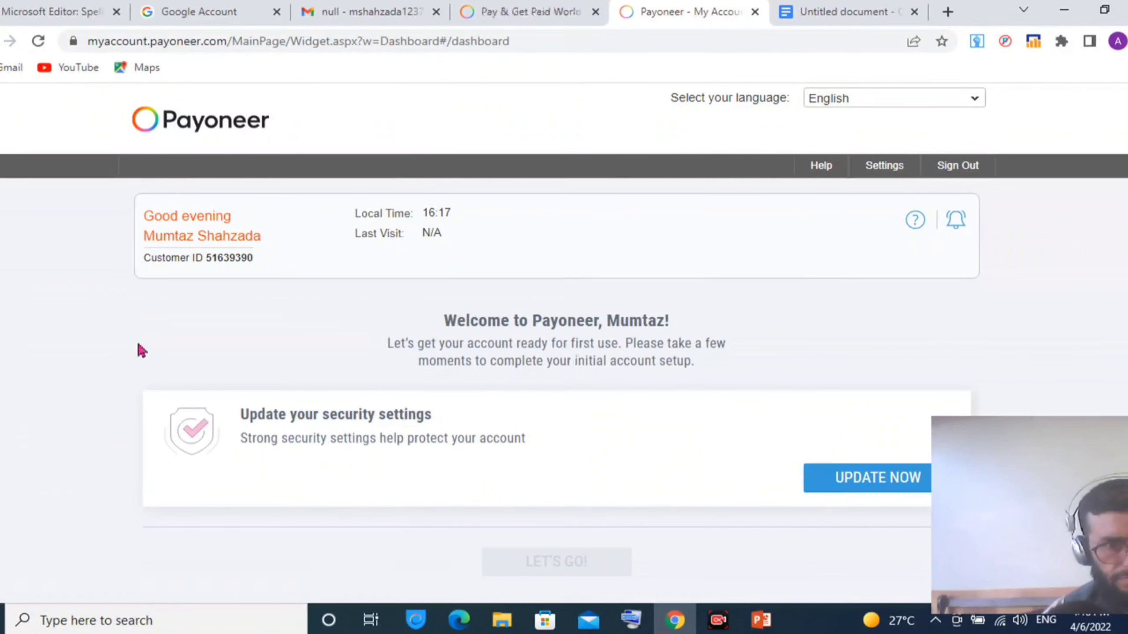
{"action": "scroll", "coordinate": [821, 312], "scroll_direction": "down", "scroll_amount": 2}
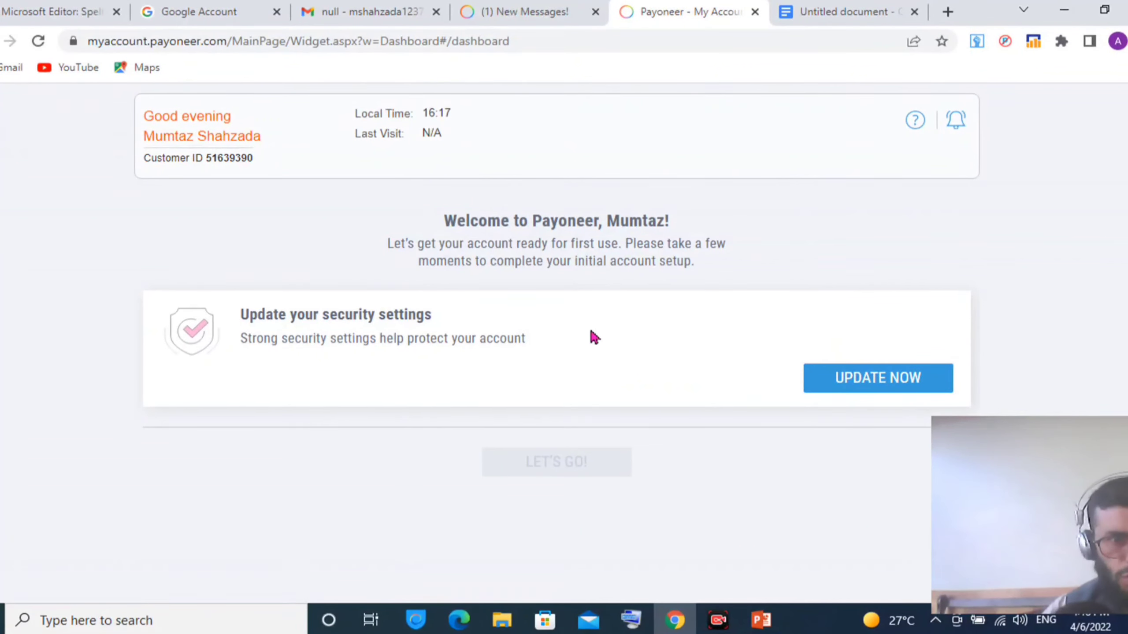
{"action": "scroll", "coordinate": [564, 311], "scroll_direction": "up", "scroll_amount": 1}
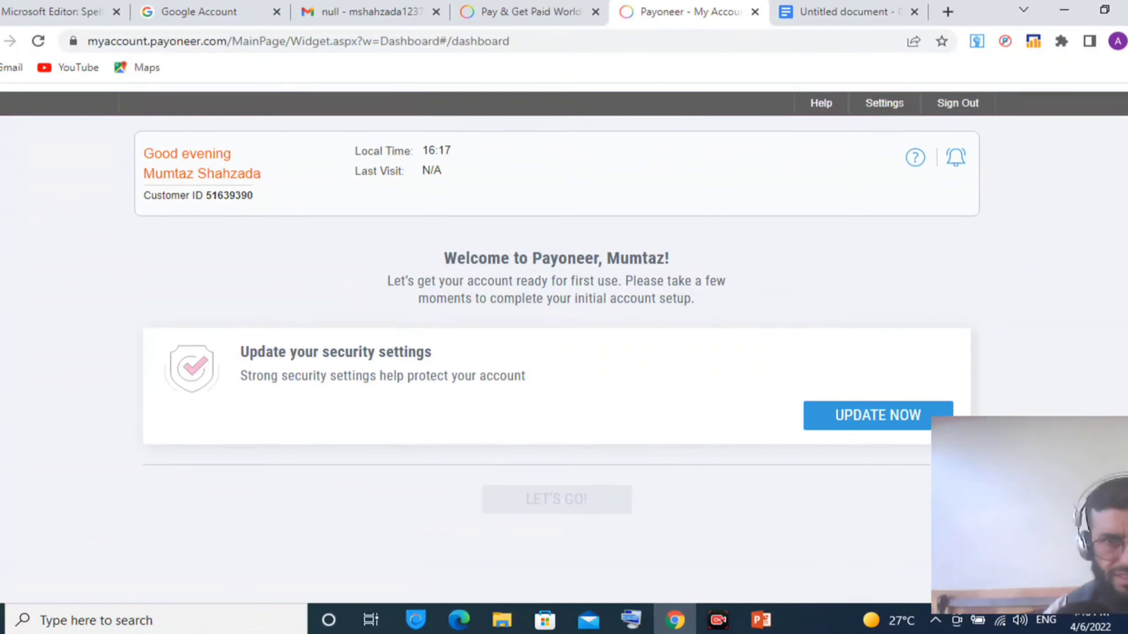
{"action": "mouse_move", "coordinate": [888, 117]}
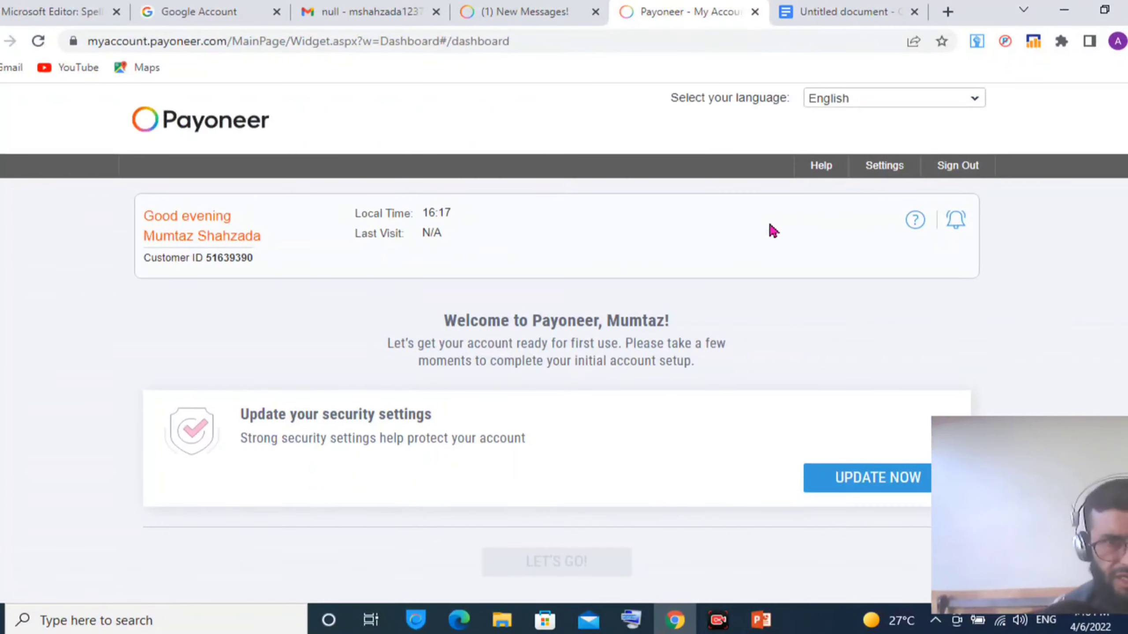
{"action": "scroll", "coordinate": [770, 229], "scroll_direction": "up", "scroll_amount": 1}
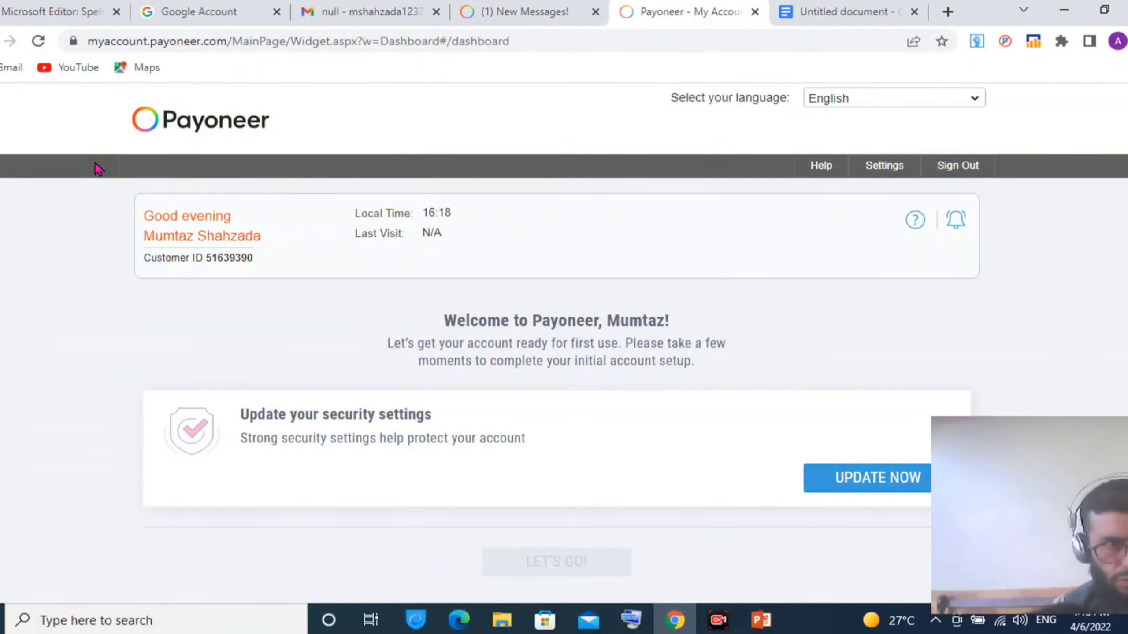